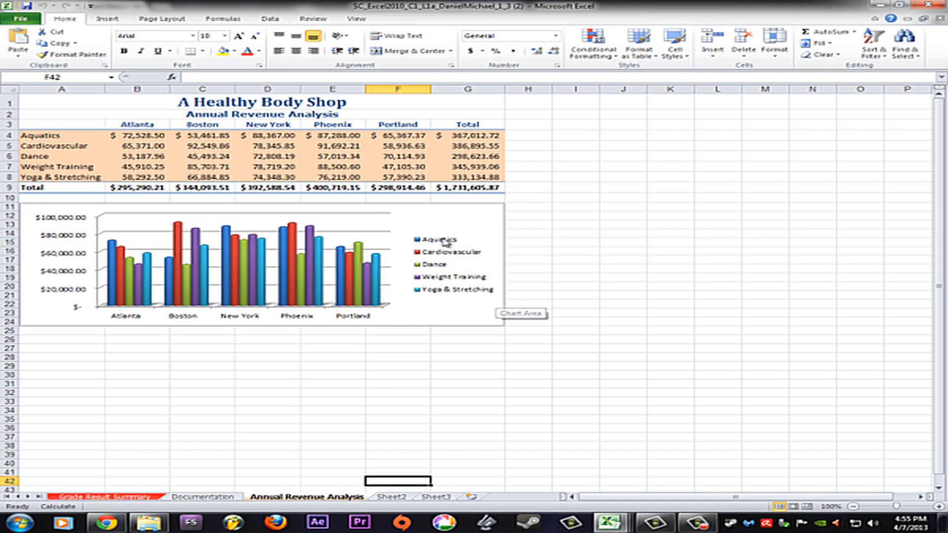
Switch to Chrome and open the Project 8.5 -- Excel 3 assignment page from the SAM assignments list
click(106, 522)
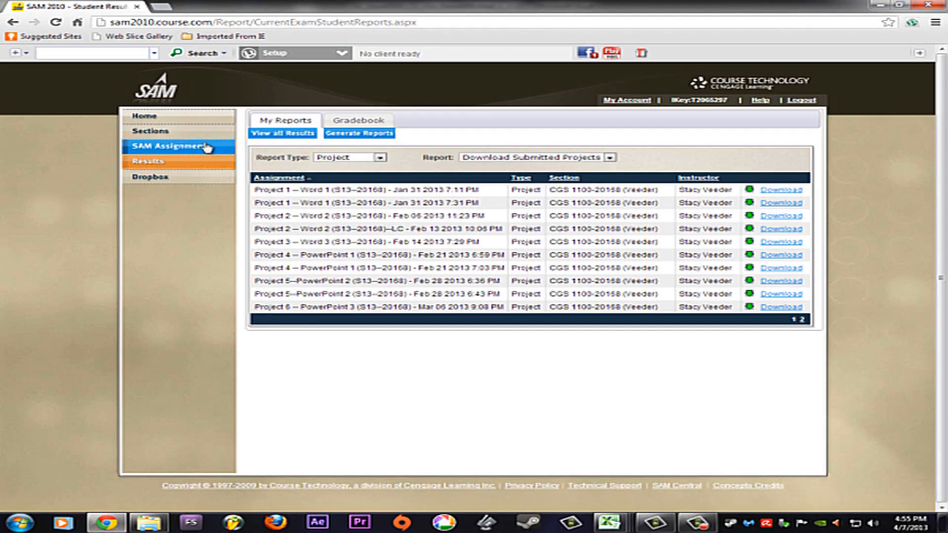
click(202, 148)
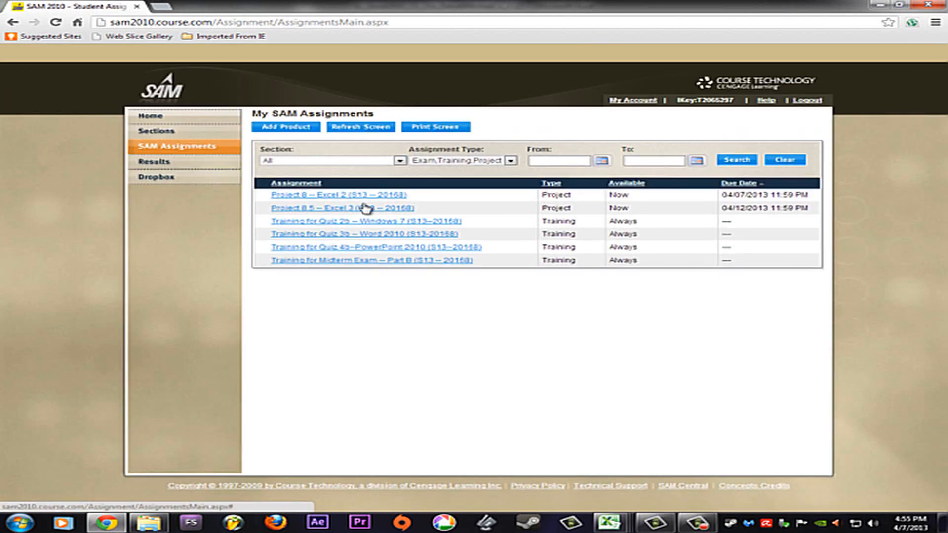
click(332, 208)
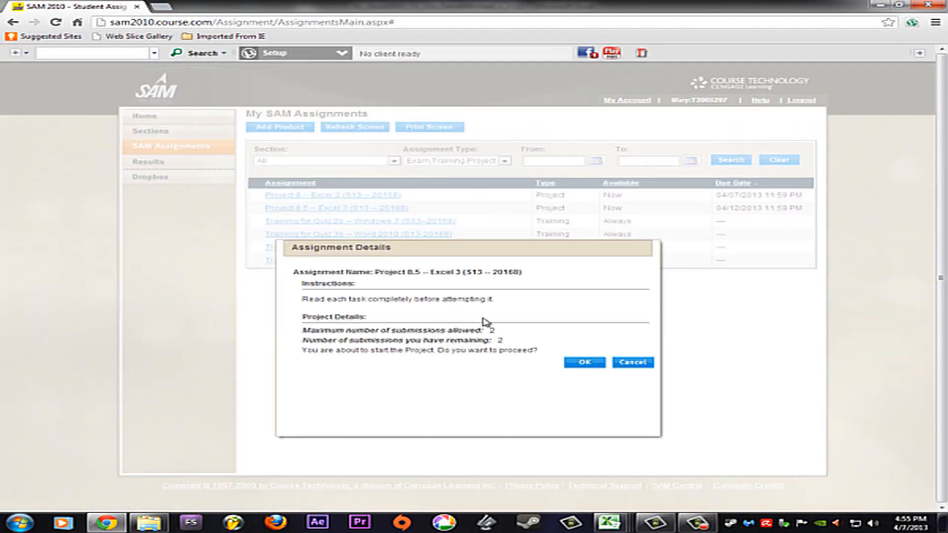
click(584, 362)
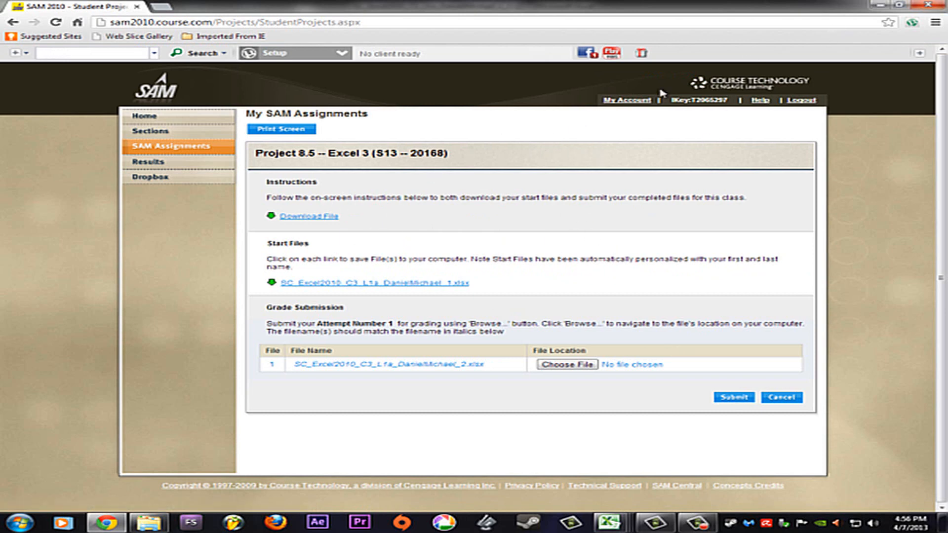
Return to the graded Excel workbook and review its Grade Result Summary and Documentation sheets
click(878, 5)
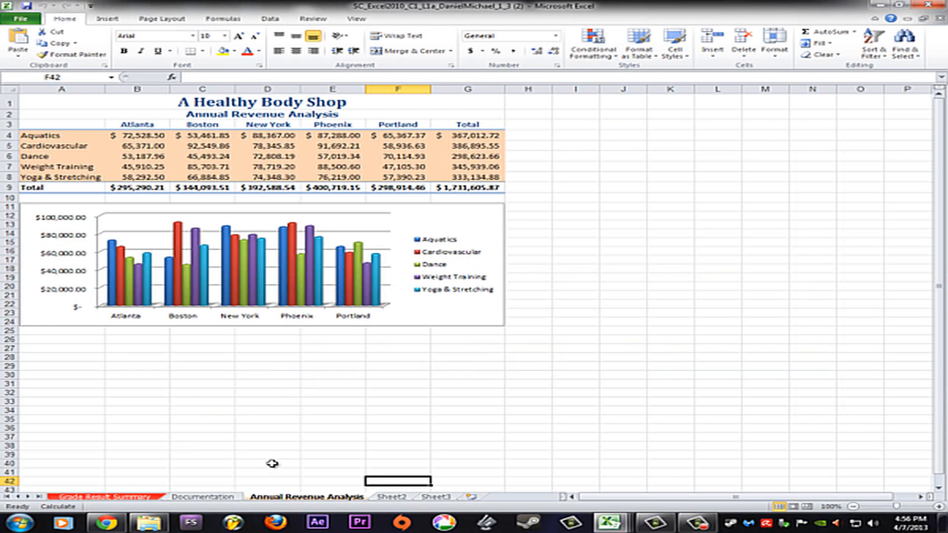
click(122, 498)
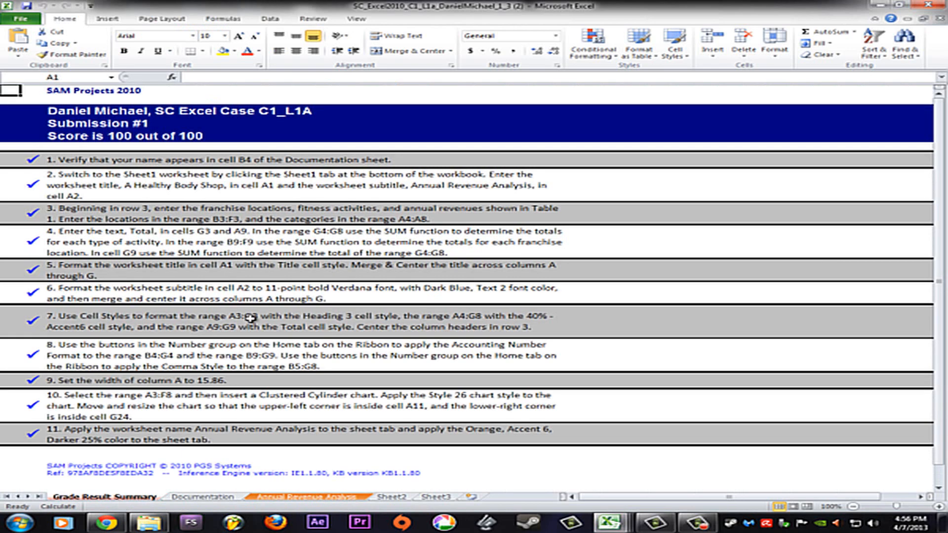
scroll(76, 257, down, 3)
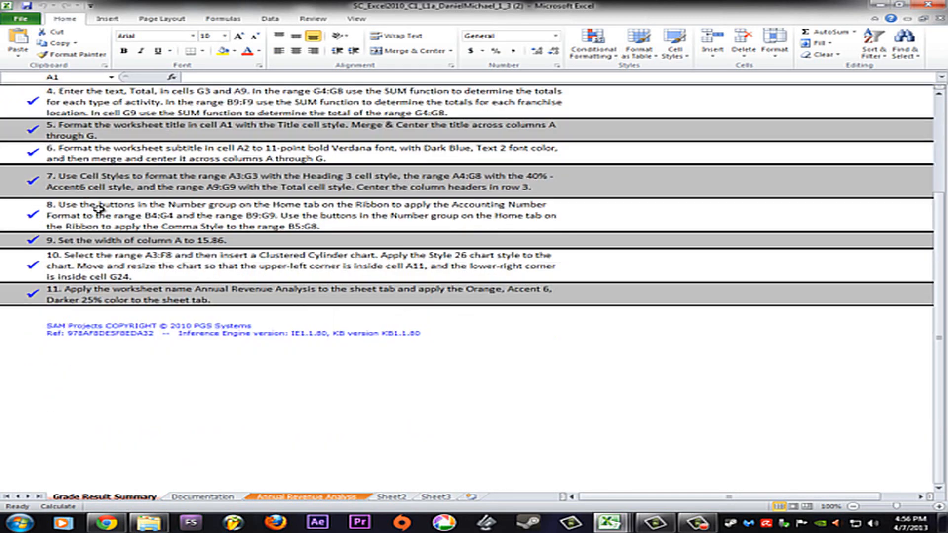
scroll(106, 226, up, 3)
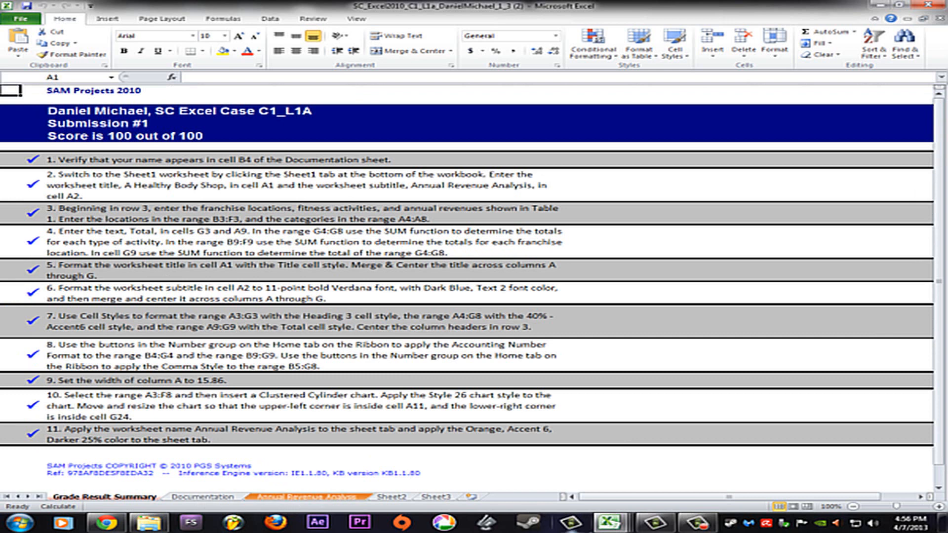
click(216, 497)
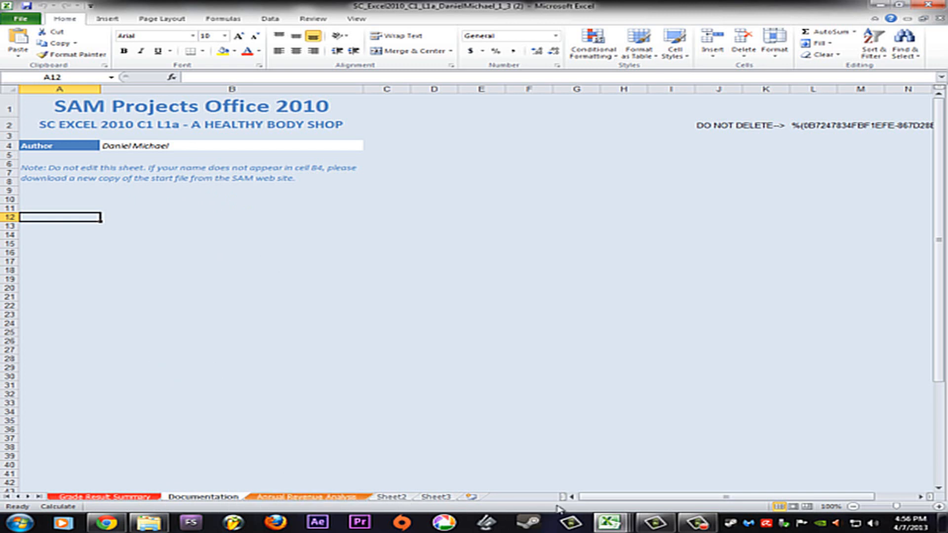
Switch to the blank Book1 workbook
mouse_move(623, 528)
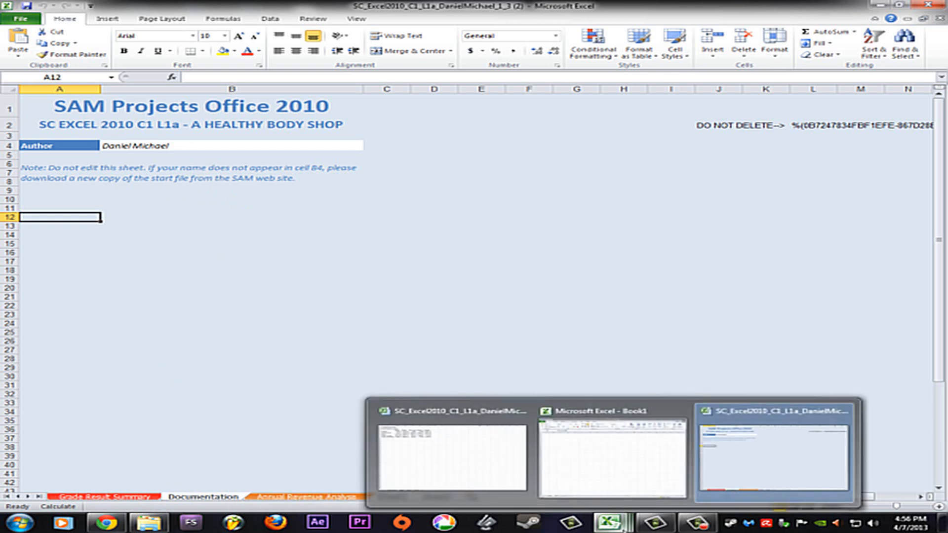
click(633, 481)
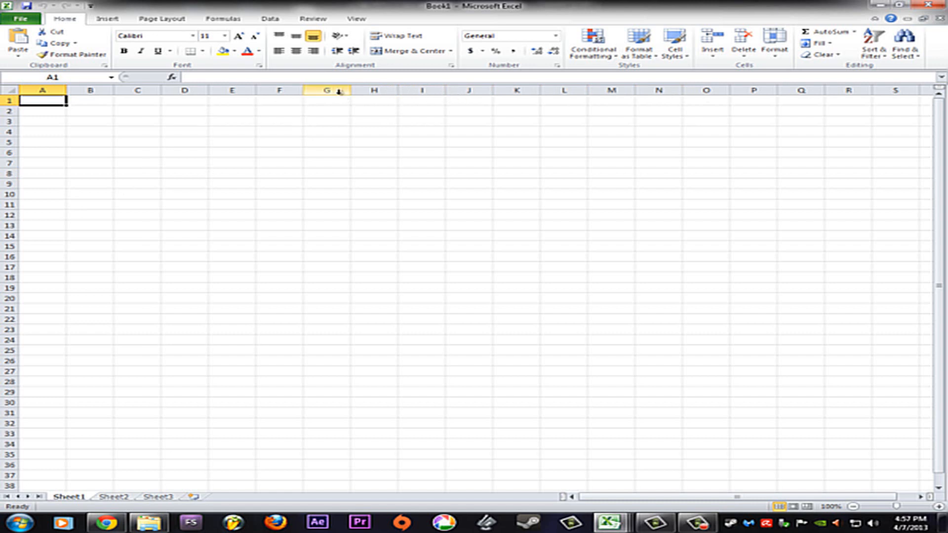
Enter the sample text xfsdf in cell G4 and erase it again
click(321, 132)
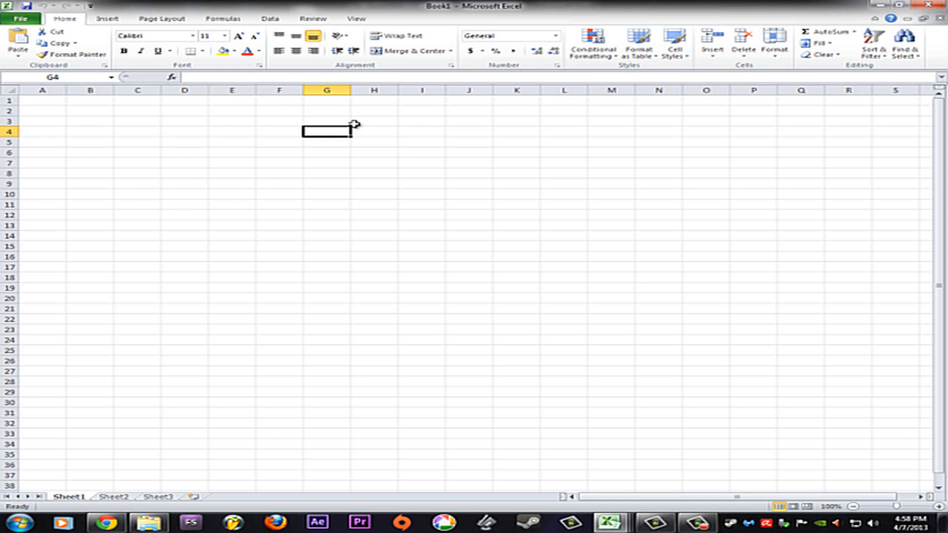
text(xfsdf)
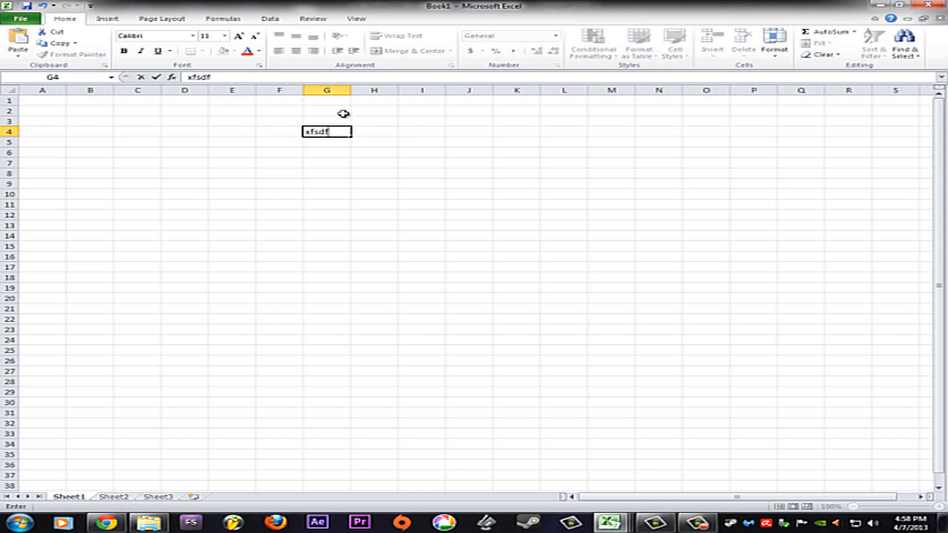
key(BackSpace)
key(BackSpace)
key(BackSpace)
key(BackSpace)
key(BackSpace)
key(BackSpace)
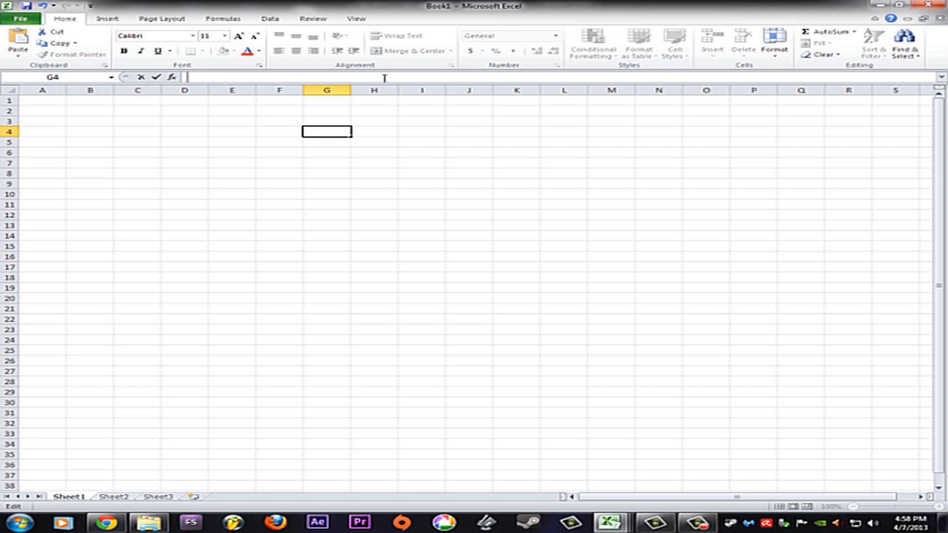
Enter the sample text askasaslskd in cell G4
text(sjdh)
text(slskd)
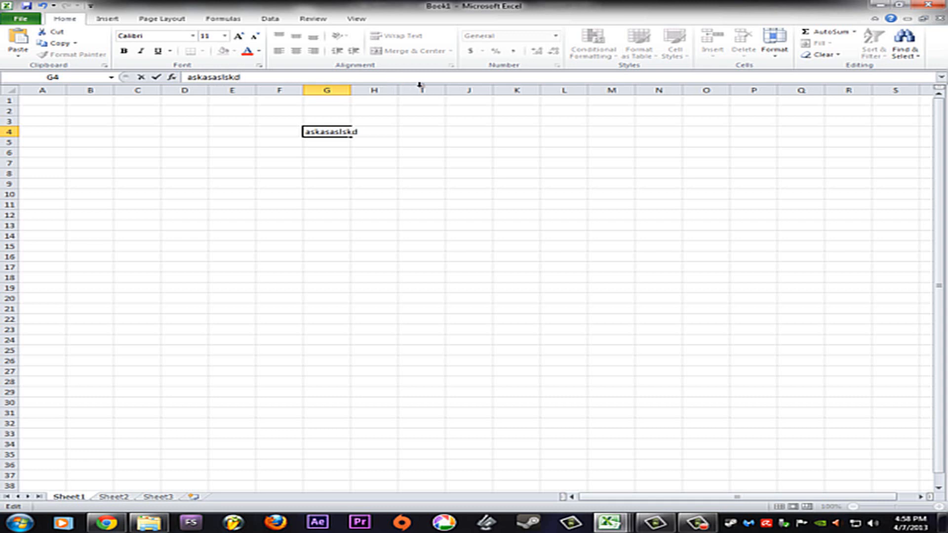
click(315, 192)
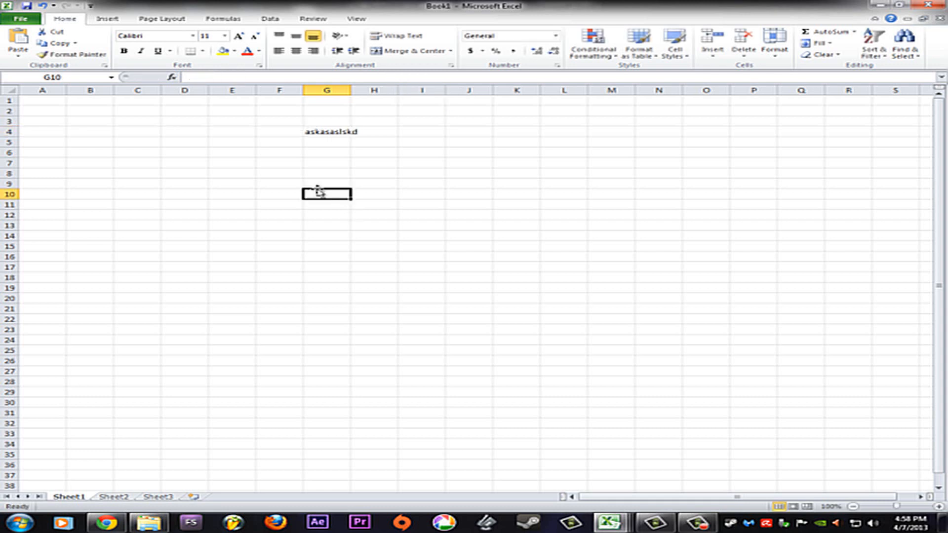
Clear the contents of cell G4, bring the text back, and move to cell G9
click(336, 134)
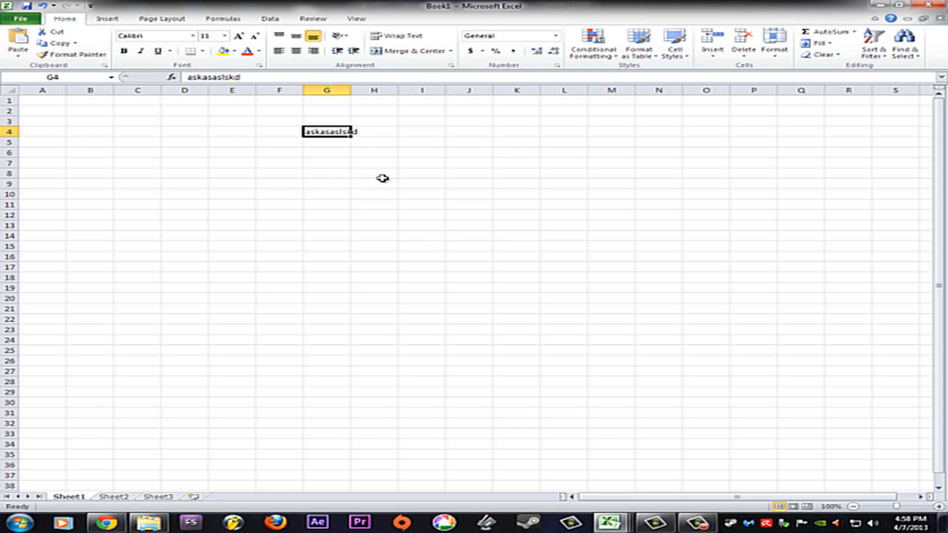
key(BackSpace)
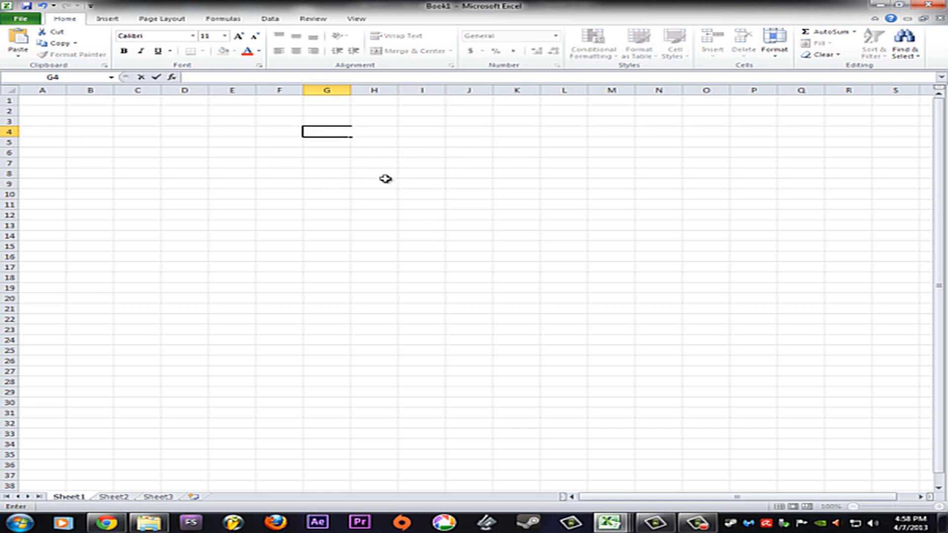
key(ctrl+z)
click(336, 183)
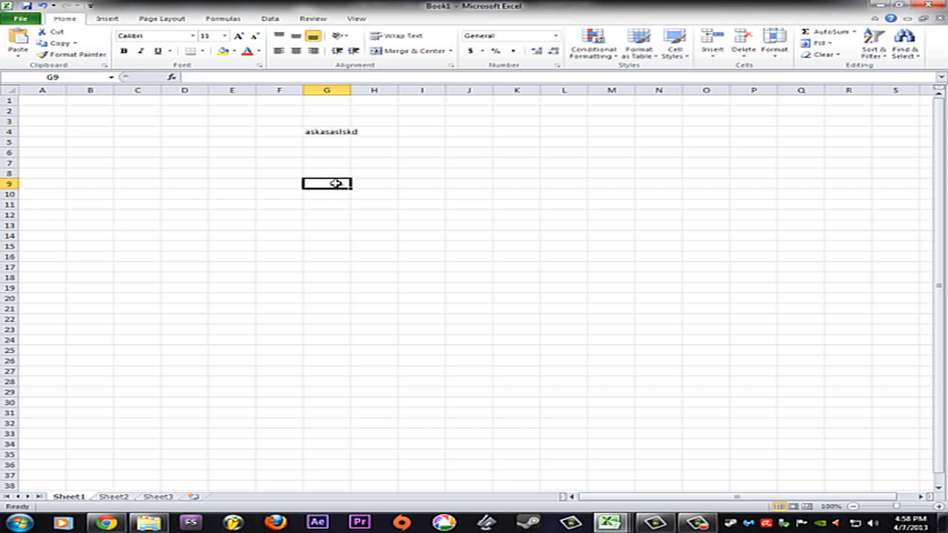
Remove the final character from the sample text in cell G4 and leave the cell empty
click(324, 132)
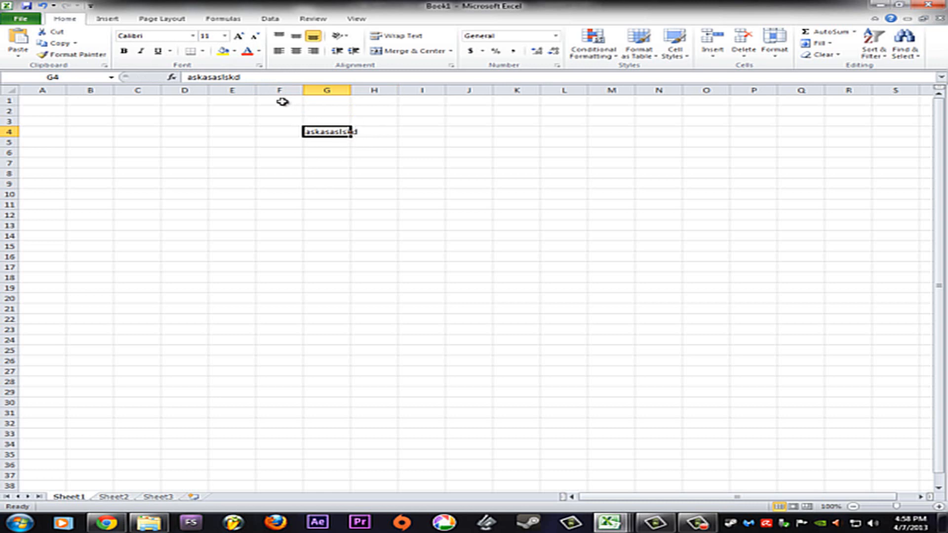
click(252, 77)
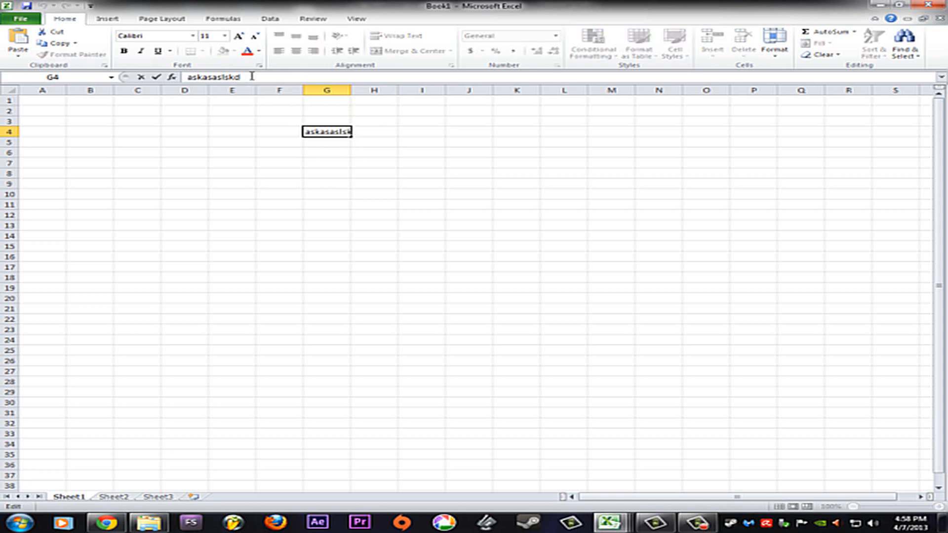
key(BackSpace)
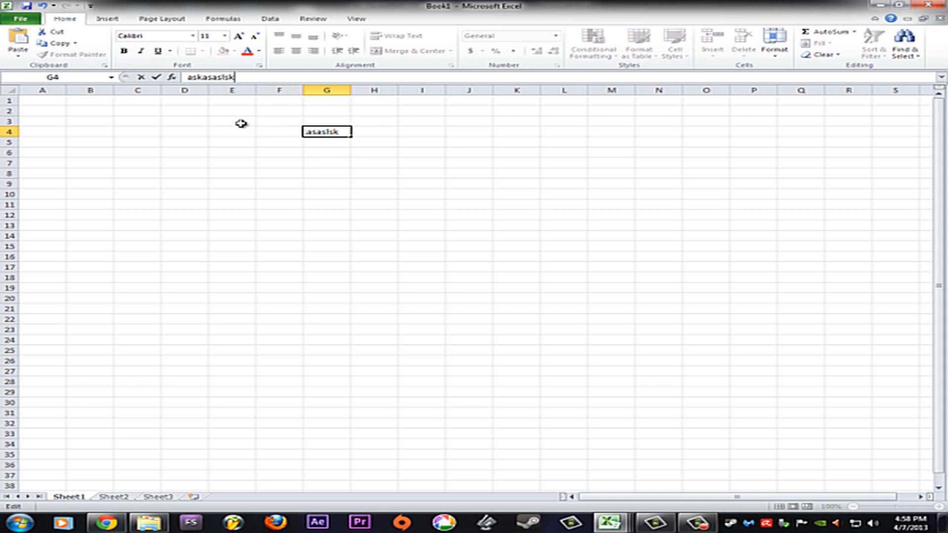
key(Escape)
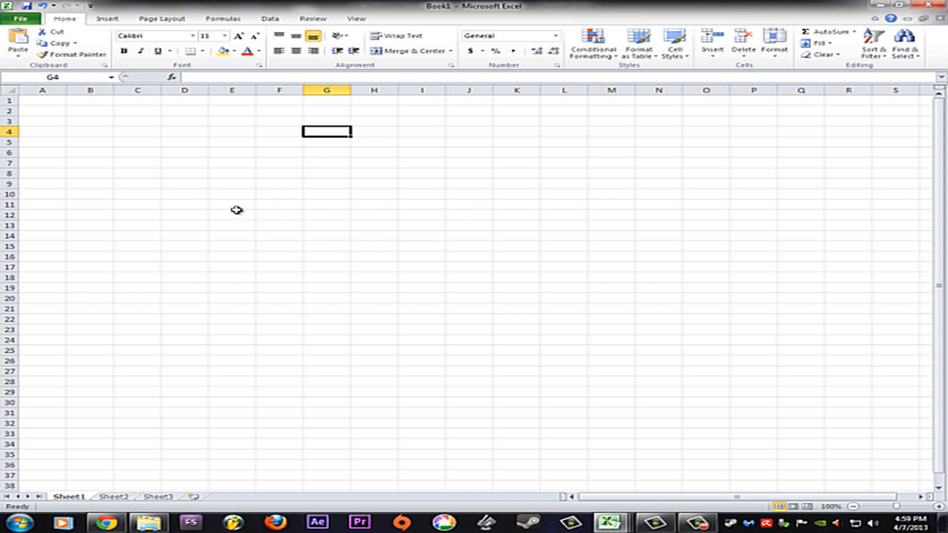
click(168, 140)
click(170, 194)
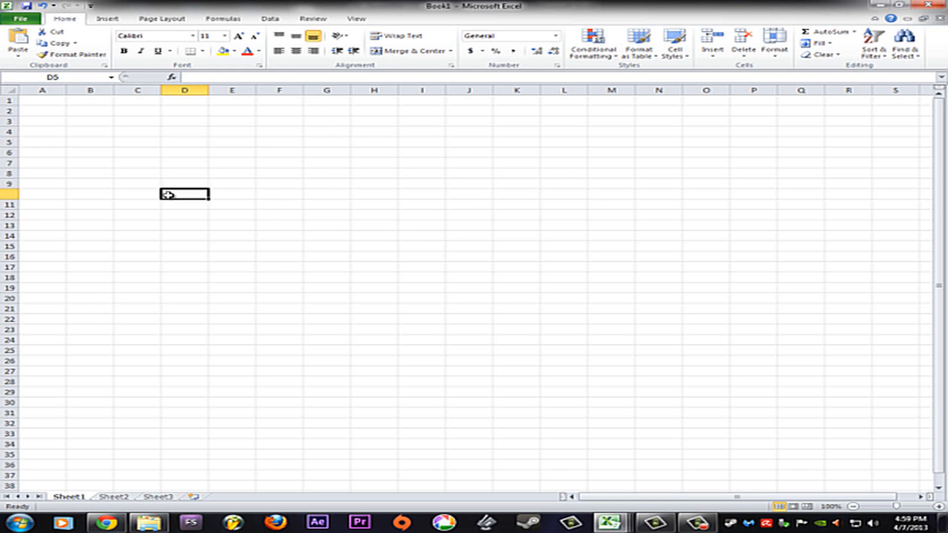
click(290, 204)
click(392, 134)
click(190, 140)
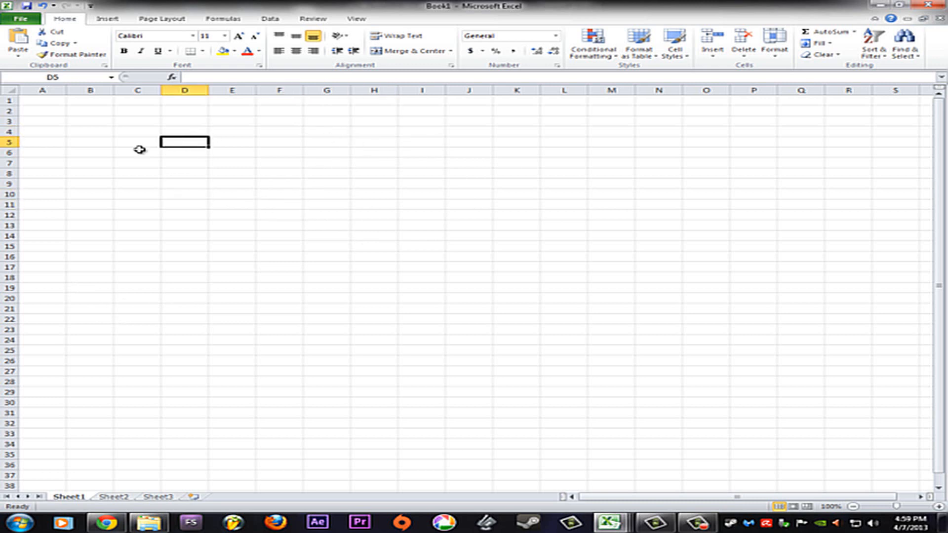
click(94, 184)
click(327, 298)
click(609, 254)
click(650, 173)
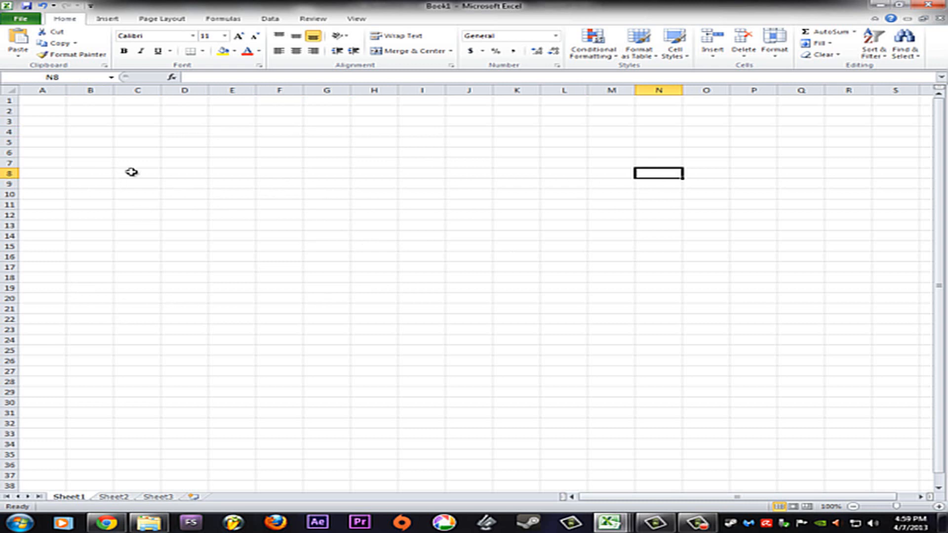
Select the cell range B3:I9 and deselect it again
click(78, 120)
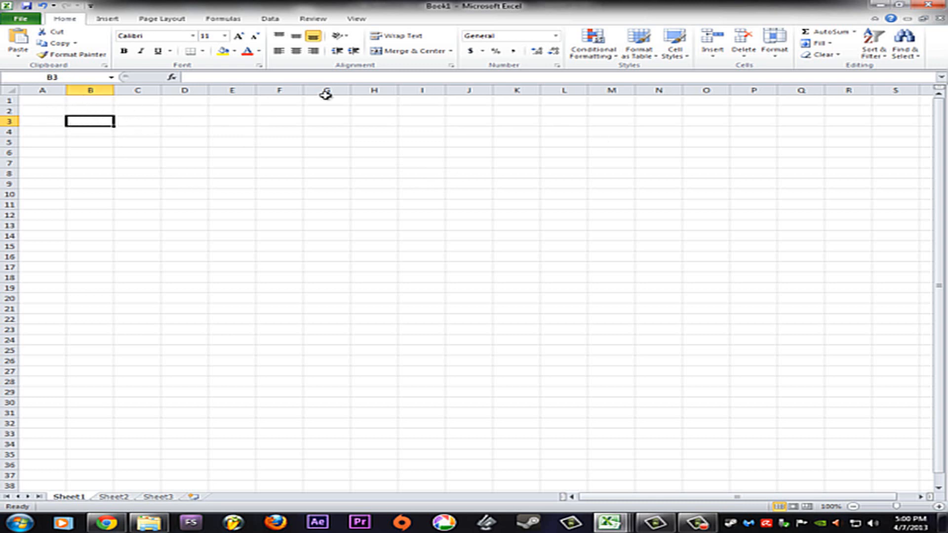
shift+click(421, 185)
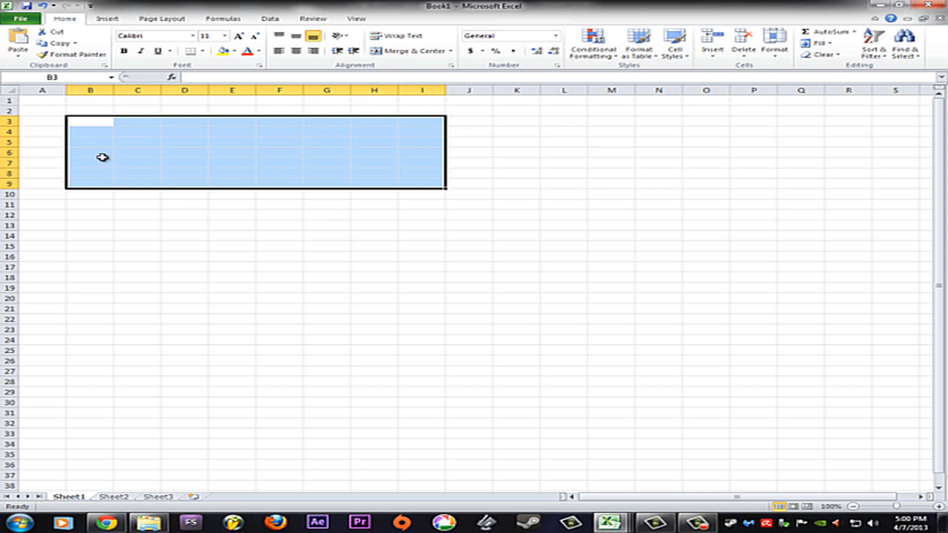
click(139, 201)
click(72, 113)
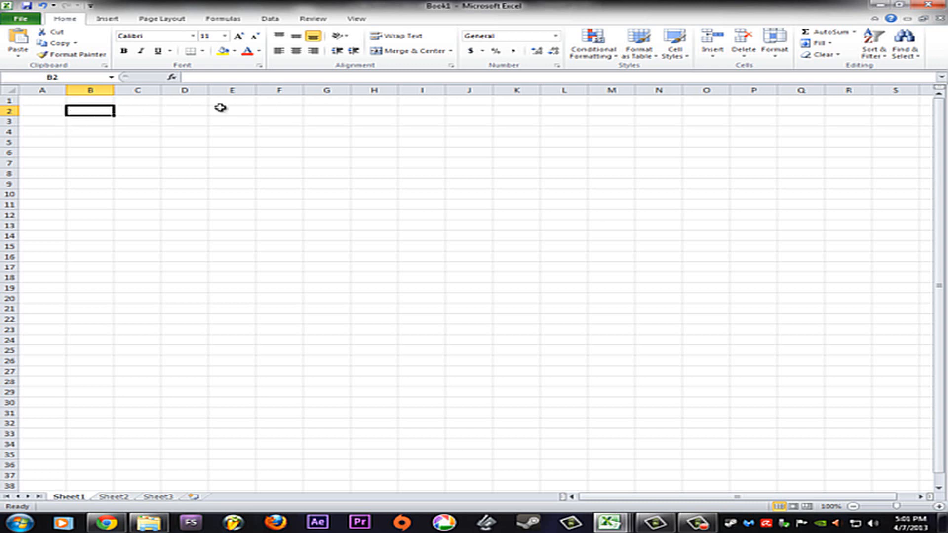
Enter the title A Healthy Body Shop in cell A1 and the subtitle Annual Revenue Analysis in cell A2
click(43, 100)
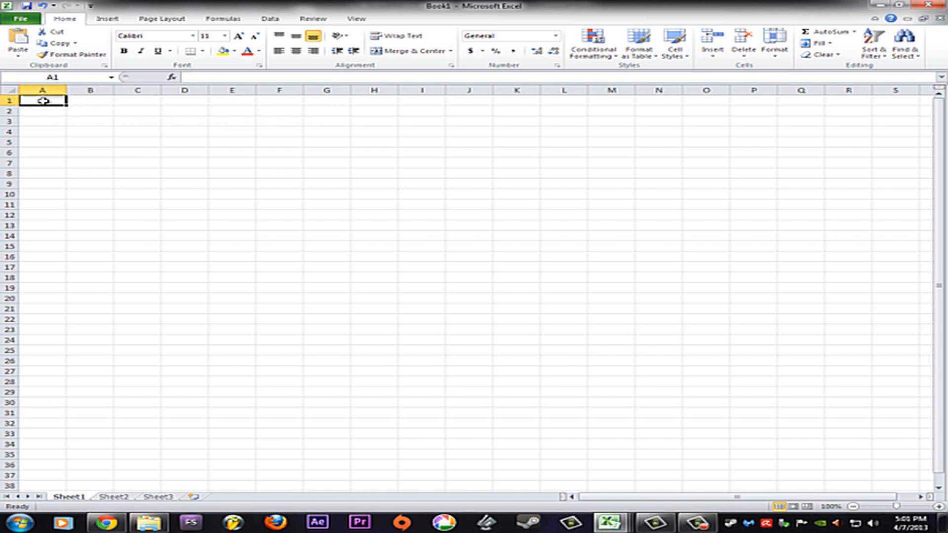
text(A Healthy Body Shop)
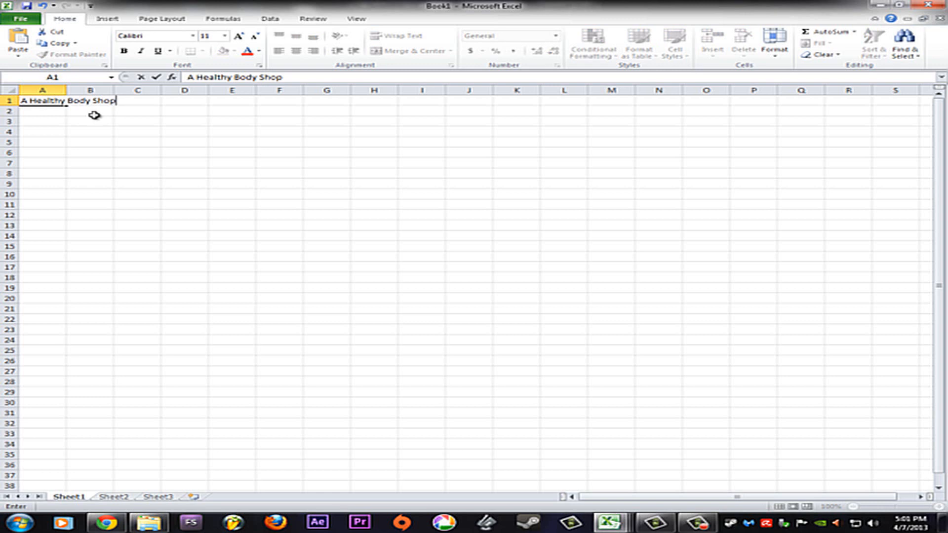
click(30, 112)
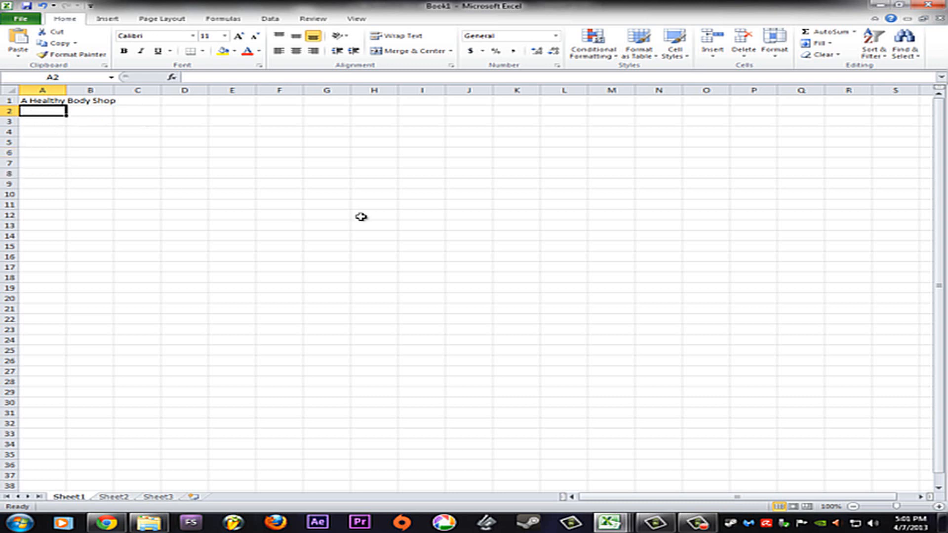
text(Annual Revenue Analysis)
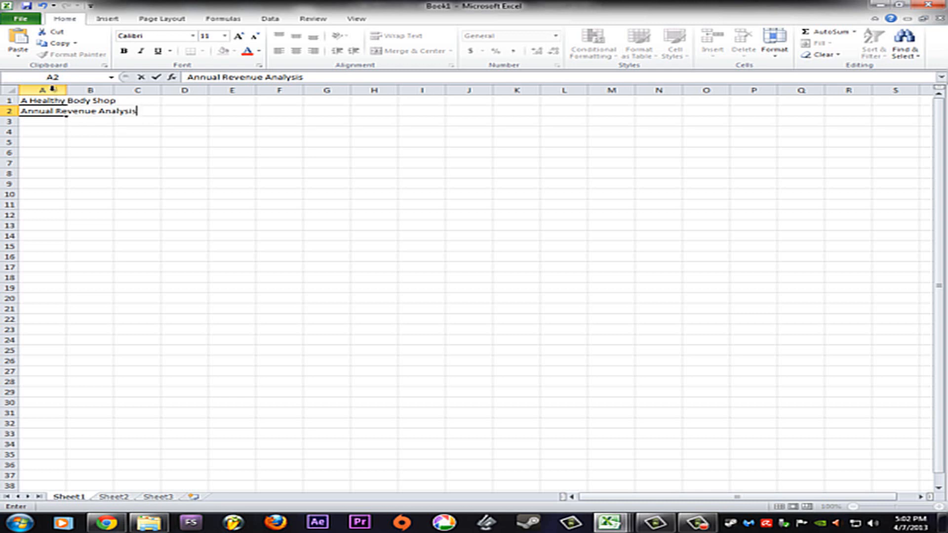
Select the fitness category range A4:A8, and after it the franchise location range B3:F3
click(33, 133)
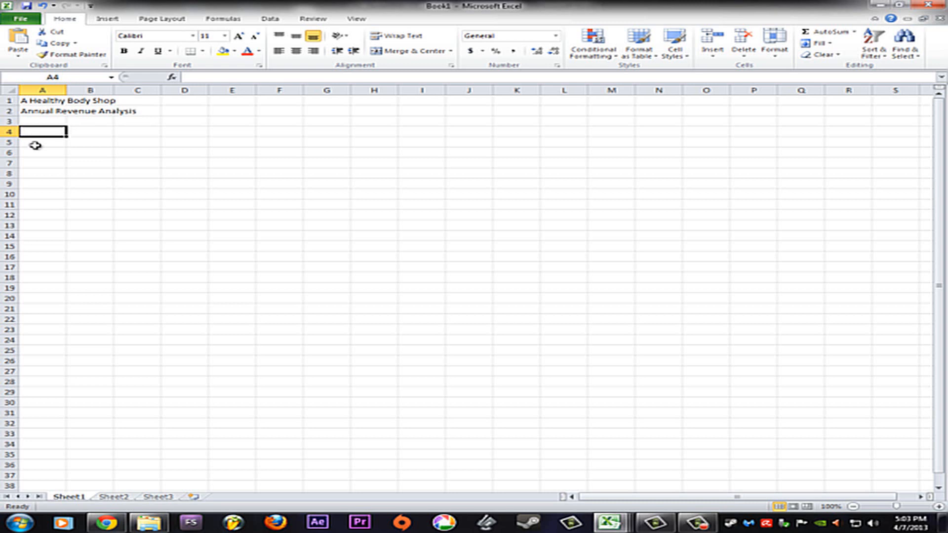
drag(36, 132, 34, 173)
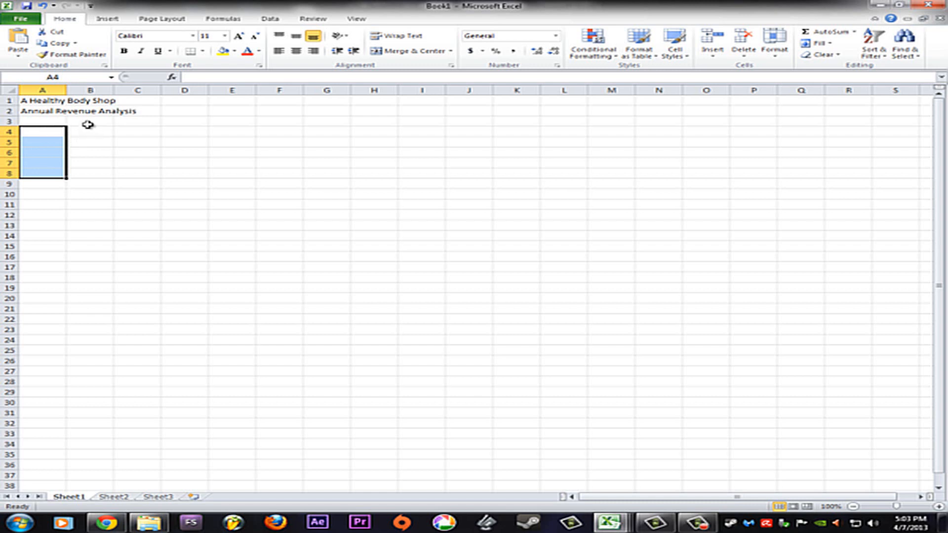
click(88, 122)
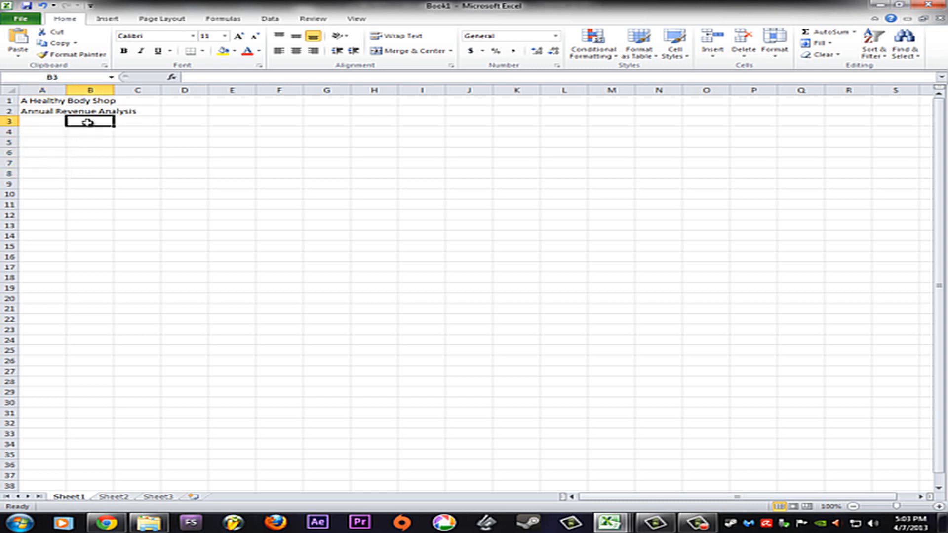
shift+click(274, 124)
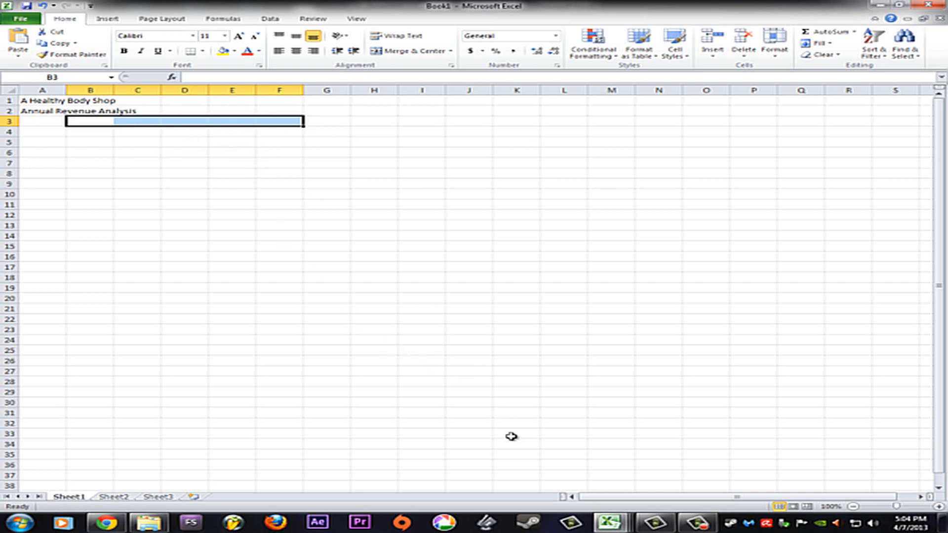
Switch to the SC_Excel2010_C1_L1a project workbook and check the Atlanta heading in B3 and its Aquatics revenue in B4
mouse_move(602, 530)
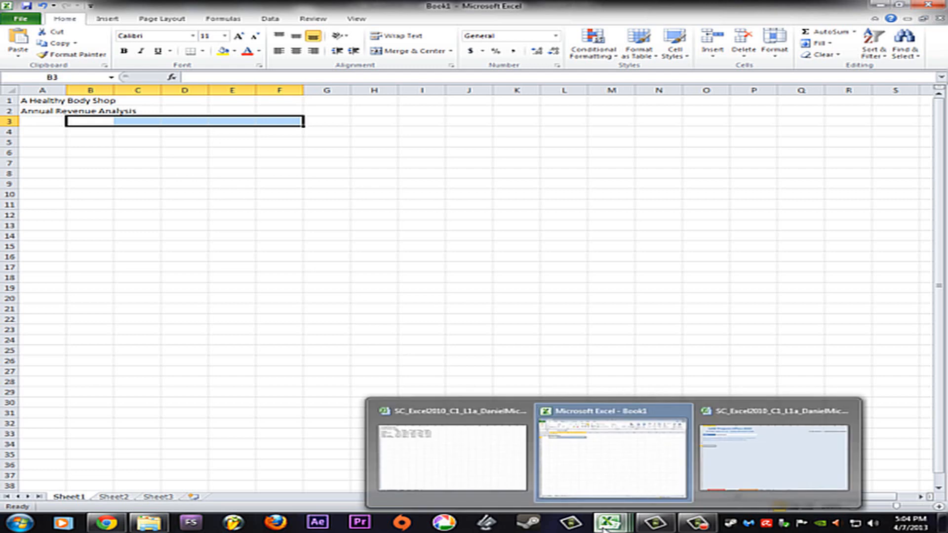
click(495, 461)
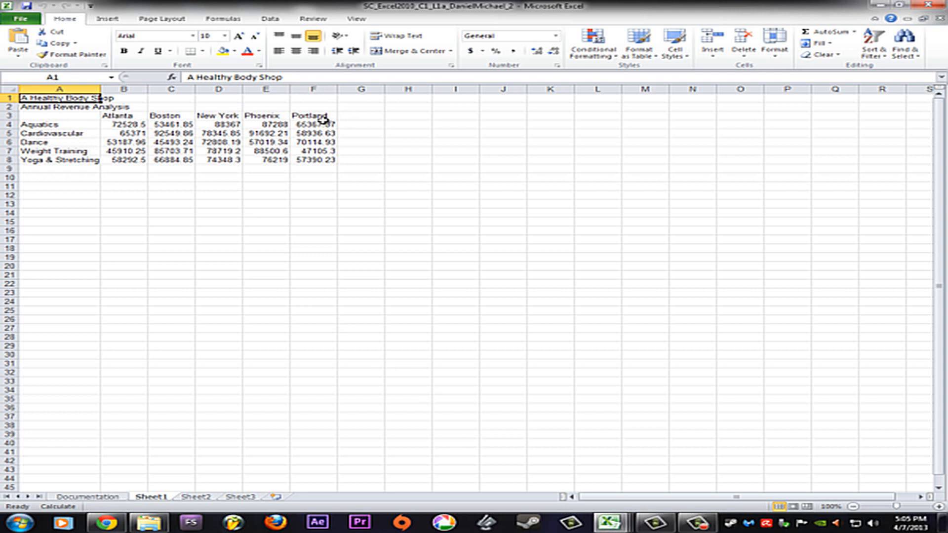
click(132, 116)
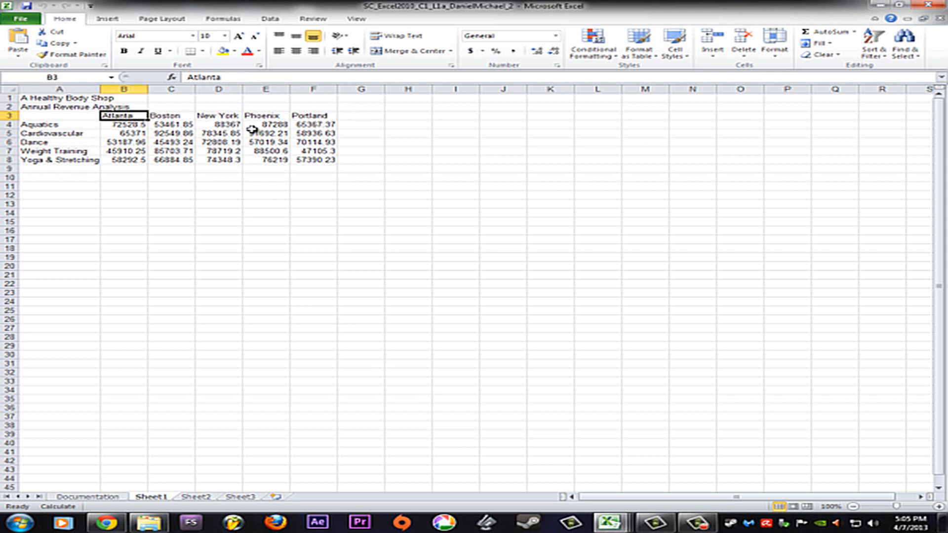
click(129, 125)
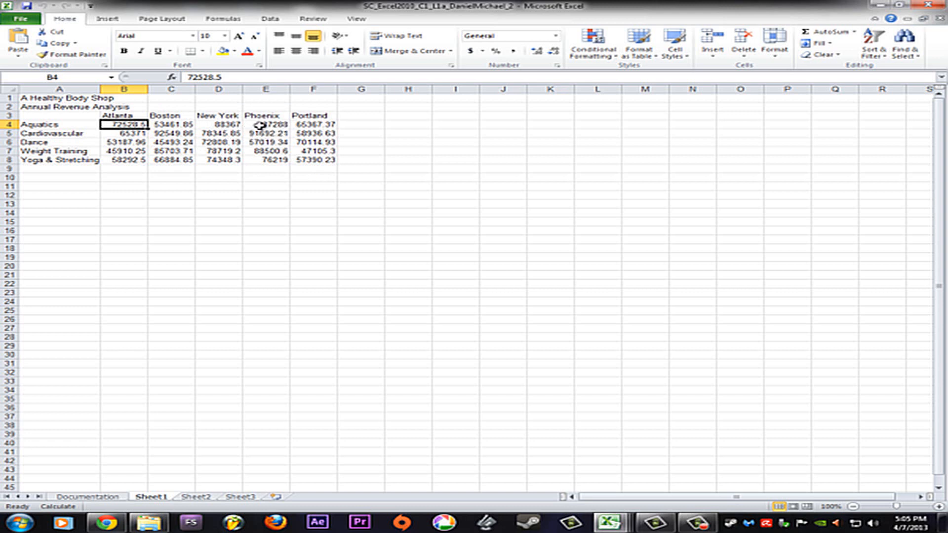
Re-enter the New York Aquatics revenue in cell D4 as 88367.00
click(241, 125)
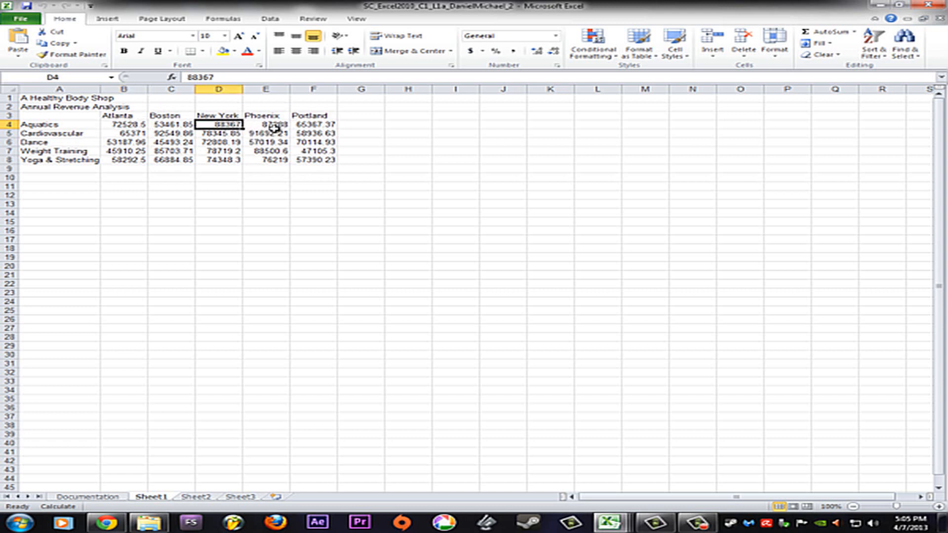
click(225, 78)
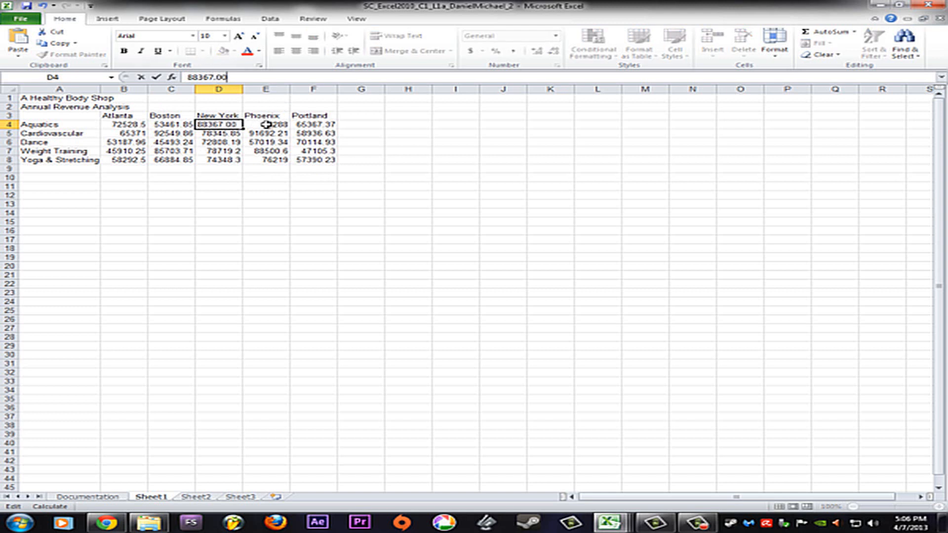
click(266, 125)
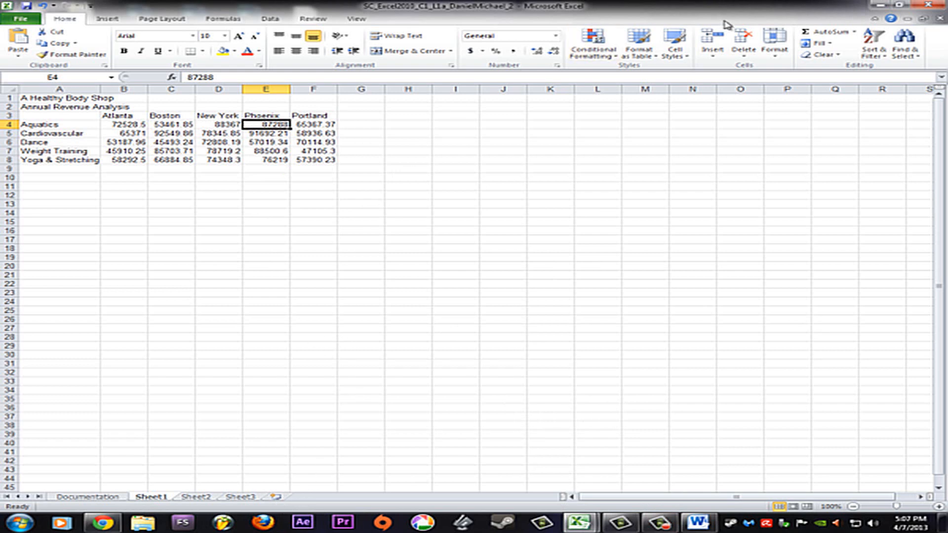
Arrange the workbook beside the Assignment_SC_Excel2010_C1_L1a Word document and compare the revenue data with Table 1
drag(716, 12, 419, 30)
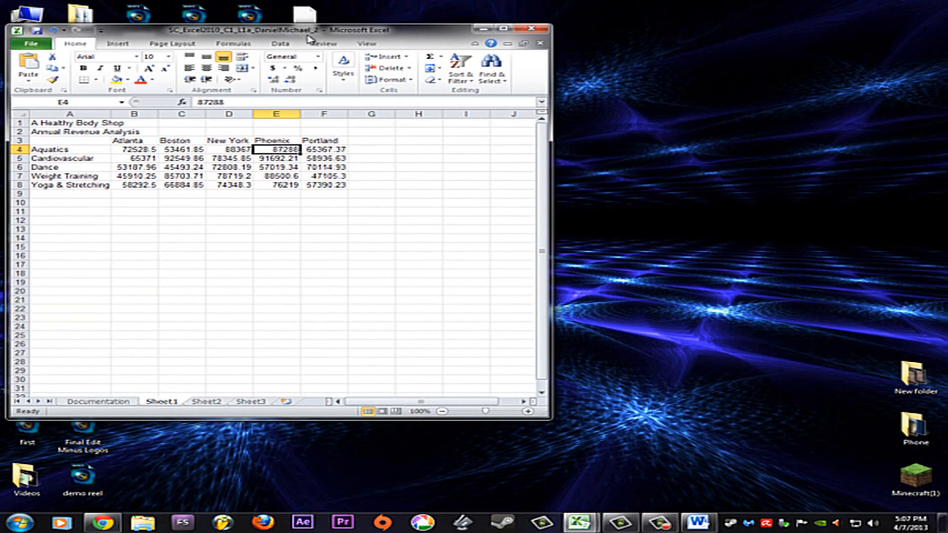
click(698, 521)
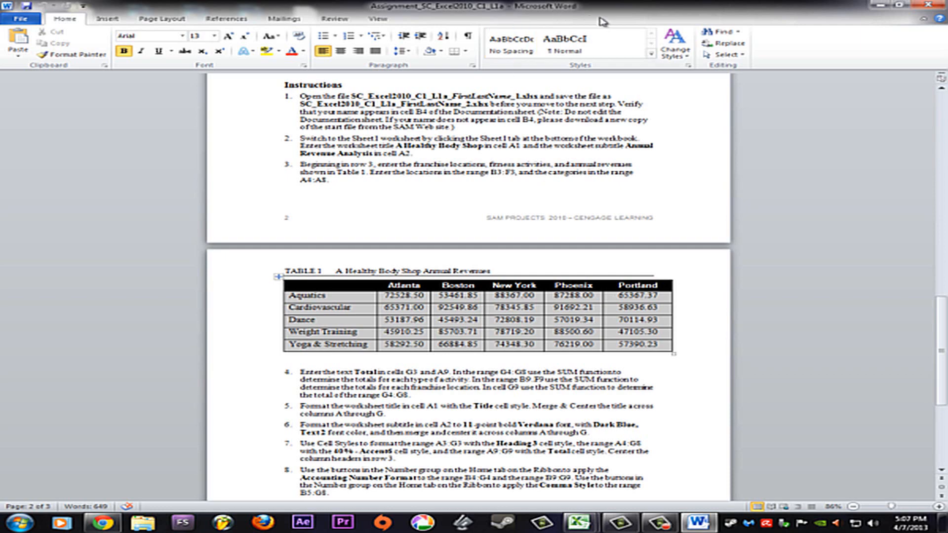
drag(602, 10, 707, 34)
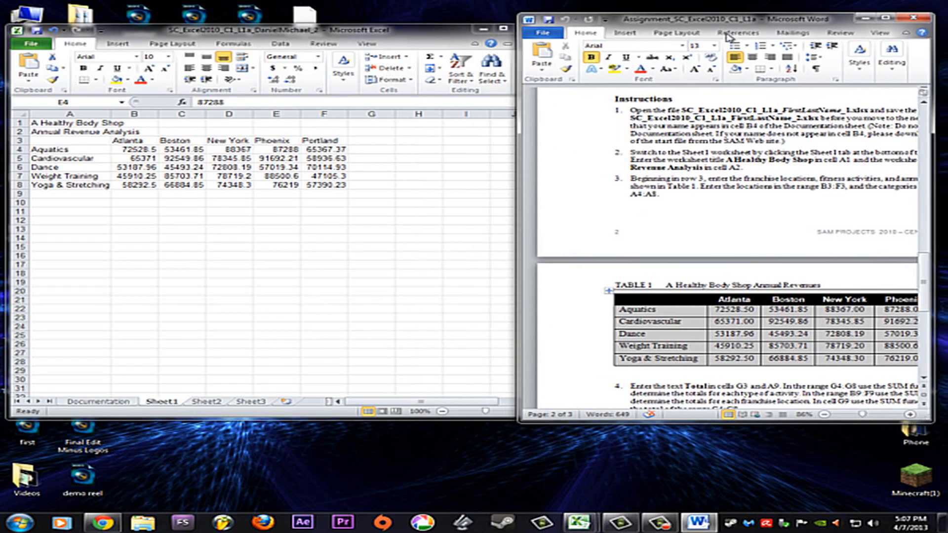
click(140, 153)
click(138, 149)
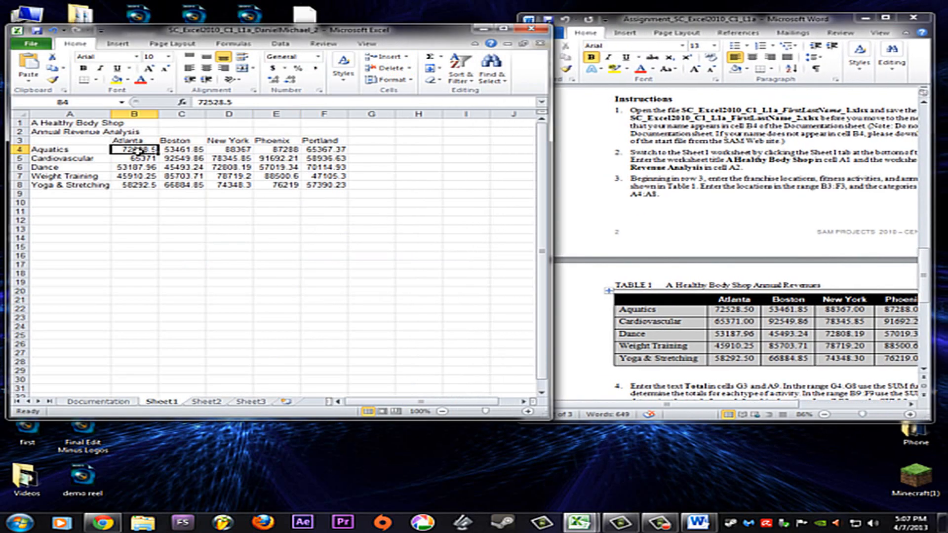
click(744, 406)
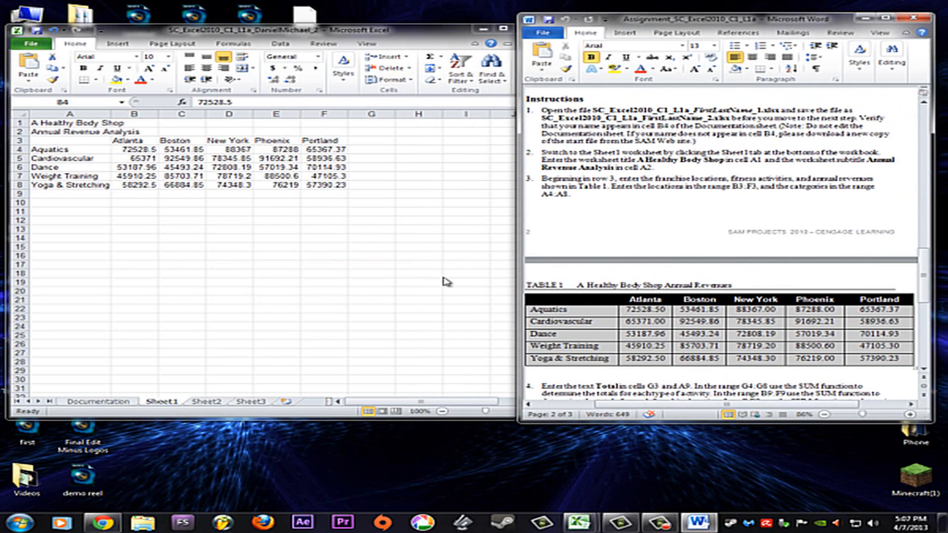
Return to cell B4 in the workbook and maximize its window
click(156, 153)
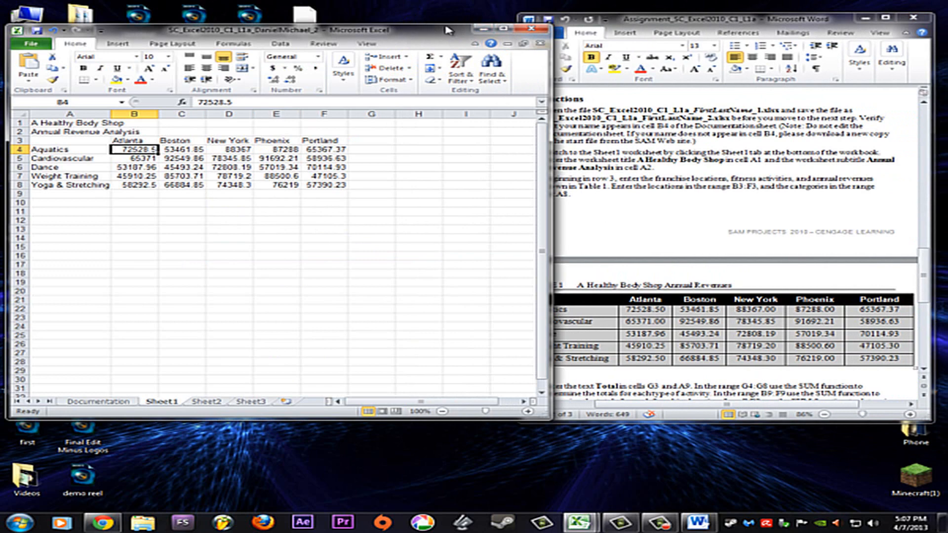
mouse_move(445, 25)
mouse_down()
mouse_move(438, 51)
mouse_move(434, 25)
mouse_up()
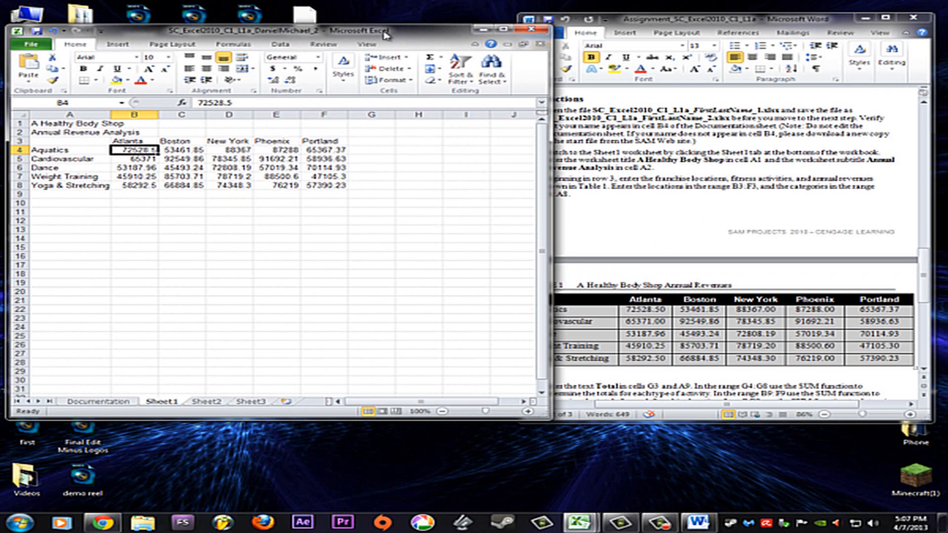
double_click(422, 43)
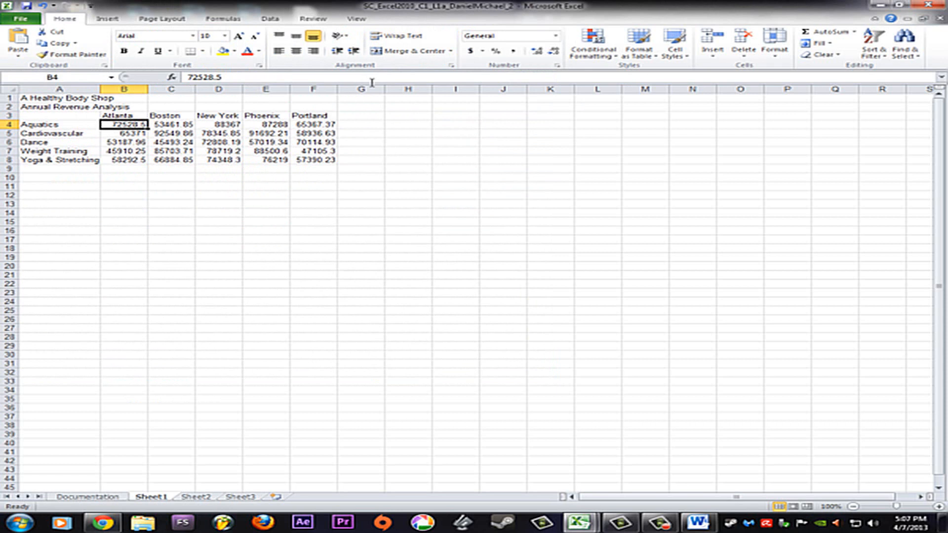
Enter the label Total in cells G3 and A9
click(353, 116)
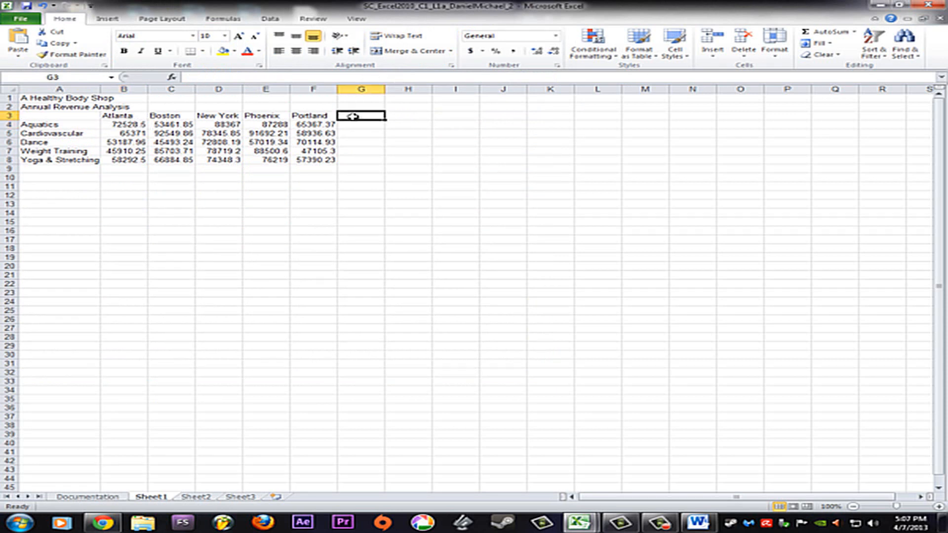
text(To)
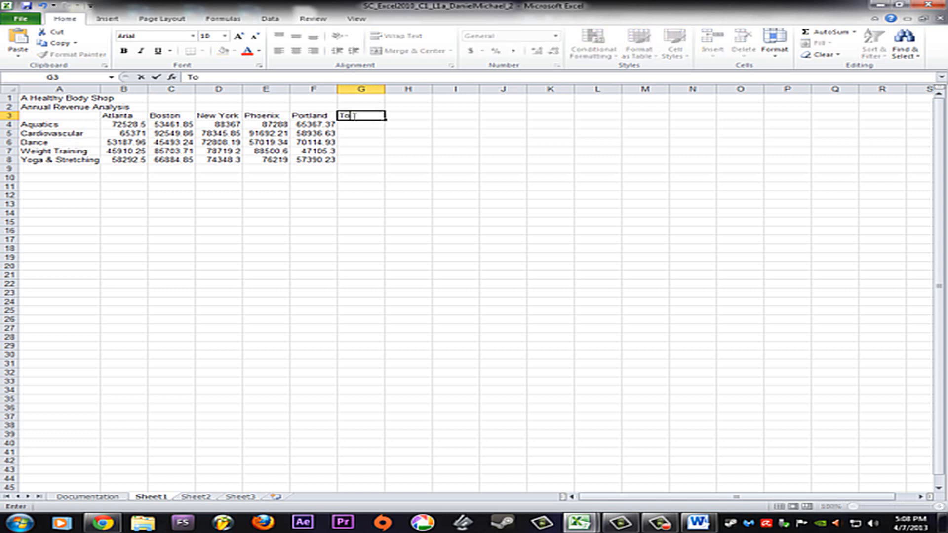
text(tal)
click(52, 170)
text(Tota)
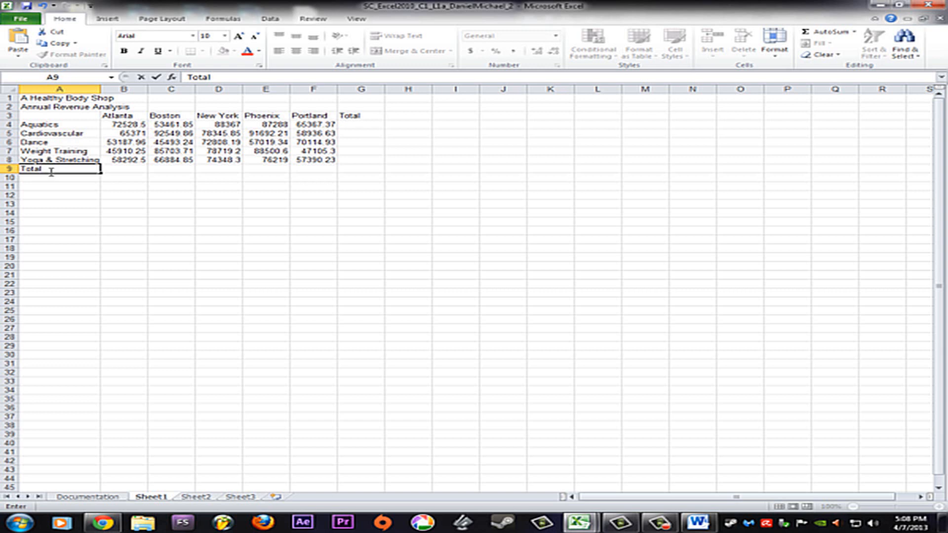
Total each fitness activity across the franchise locations in G4:G8 with the Sum function
click(356, 125)
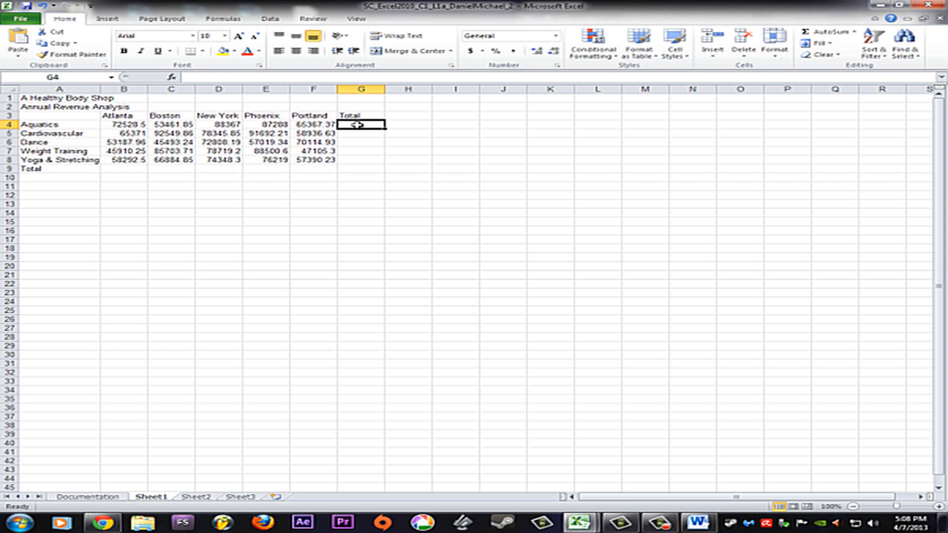
shift+click(358, 162)
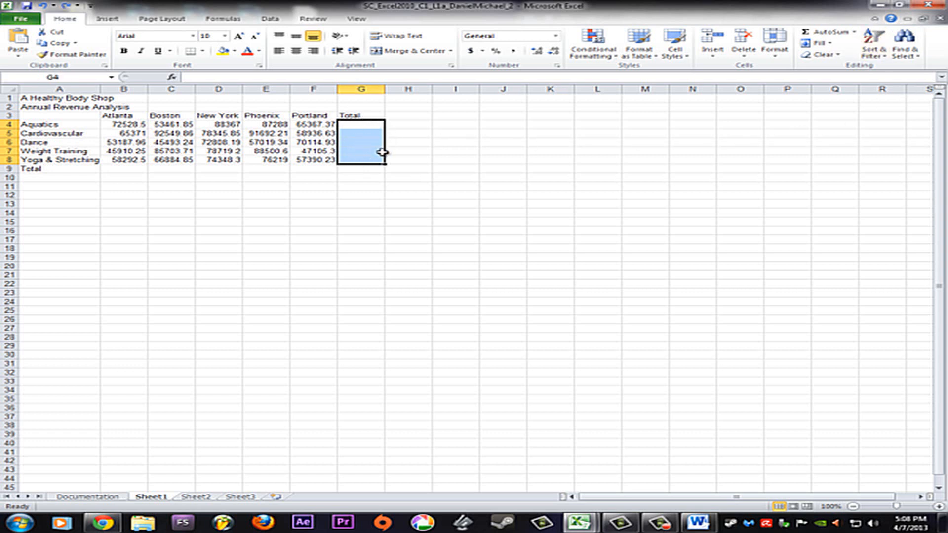
click(353, 125)
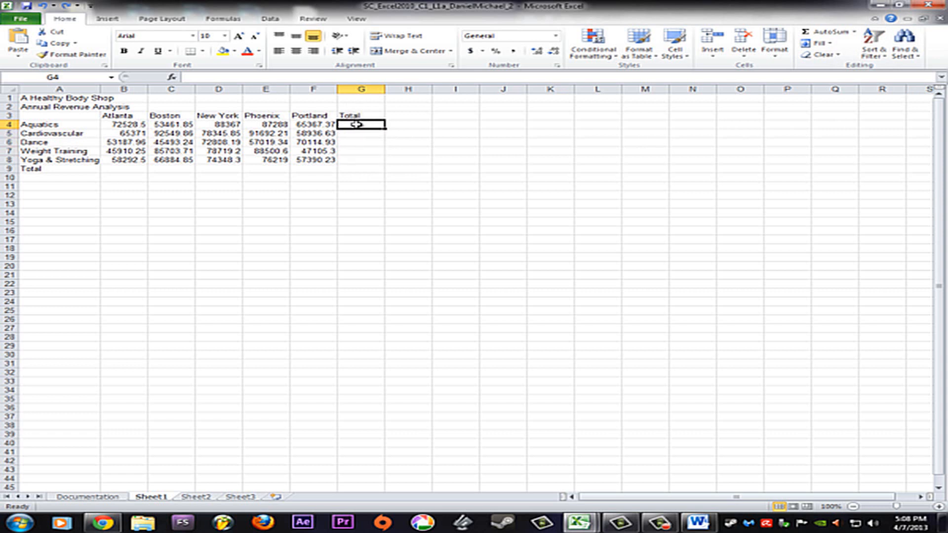
shift+click(364, 160)
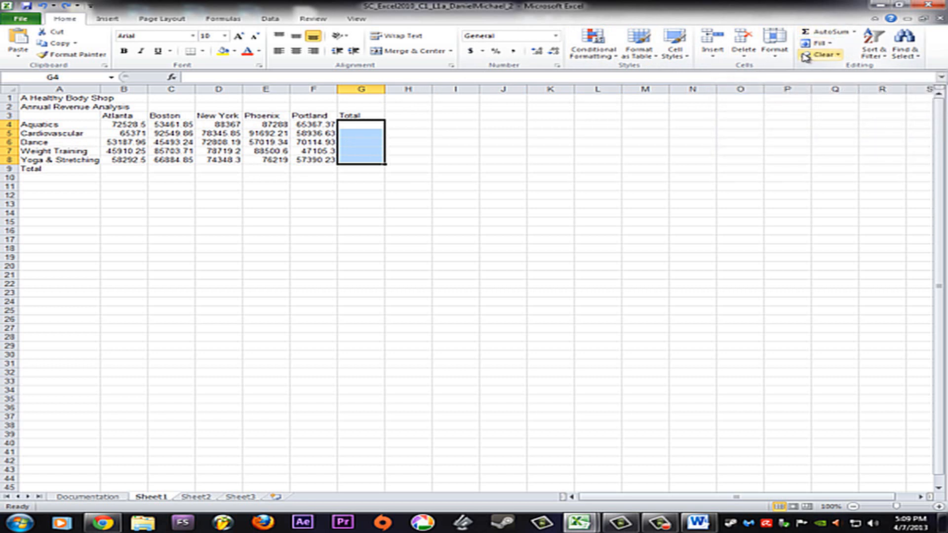
click(855, 33)
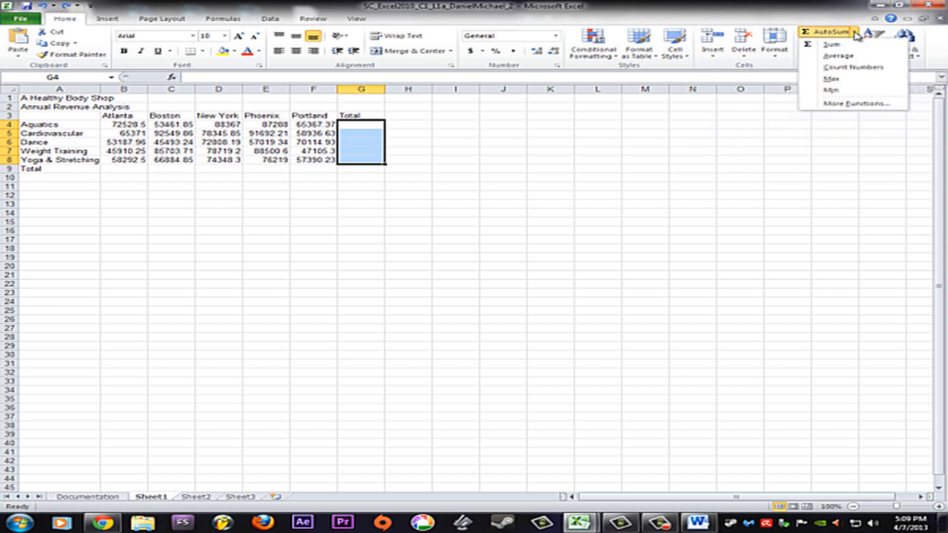
click(832, 46)
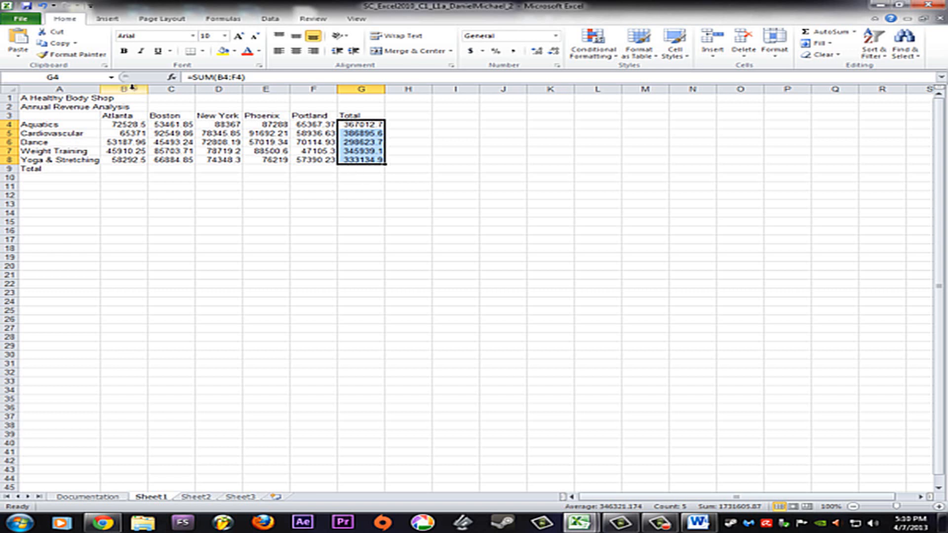
Total each franchise location's revenue in B9:F9 with AutoSum
click(115, 170)
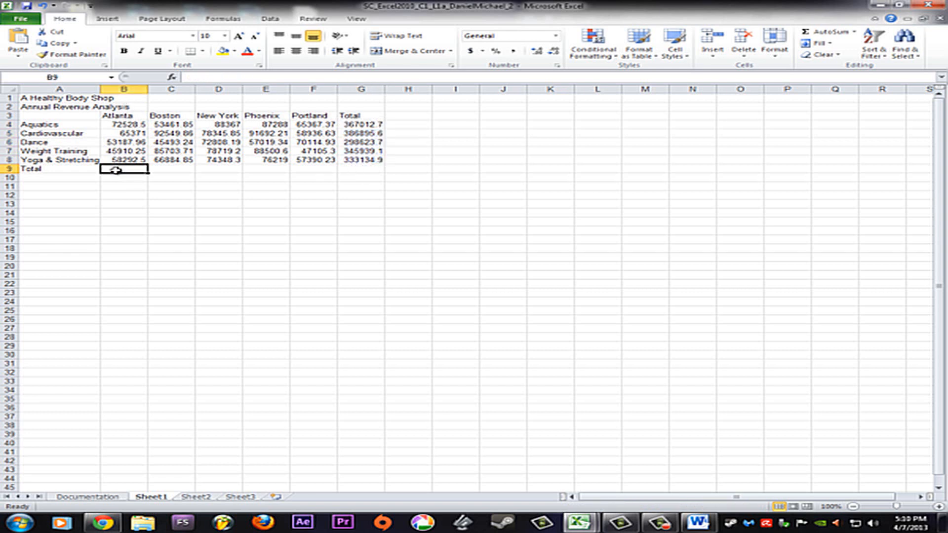
drag(115, 170, 316, 169)
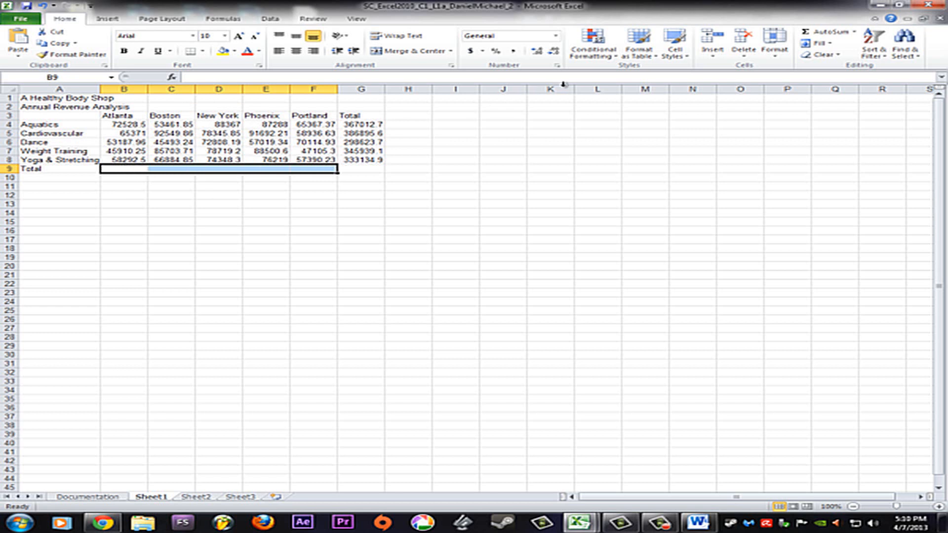
click(832, 34)
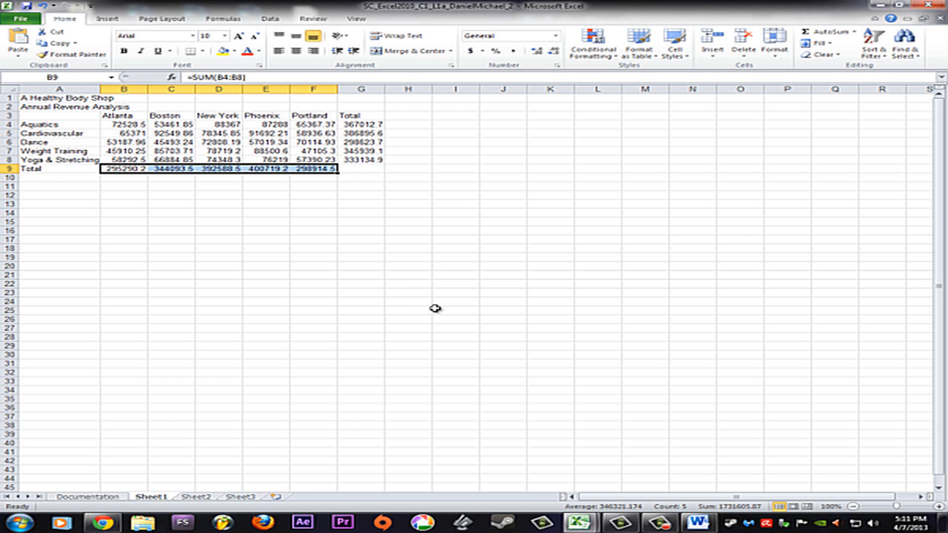
Calculate the grand total in G9 from the activity totals in G4:G8 with AutoSum
click(364, 126)
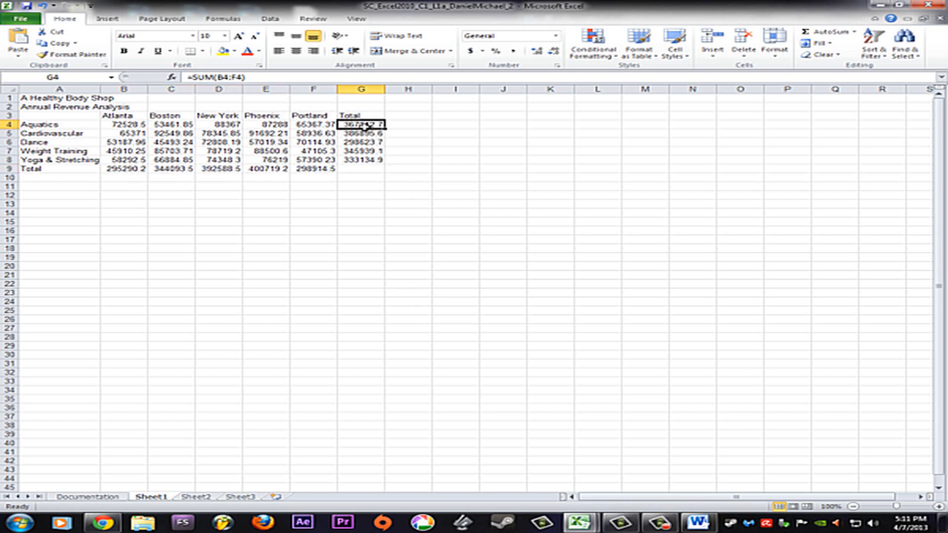
click(359, 160)
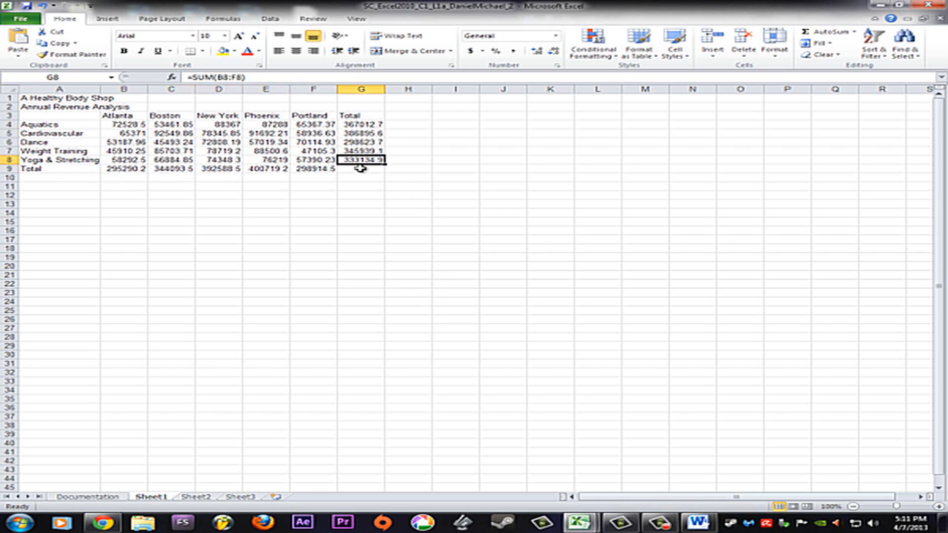
click(364, 124)
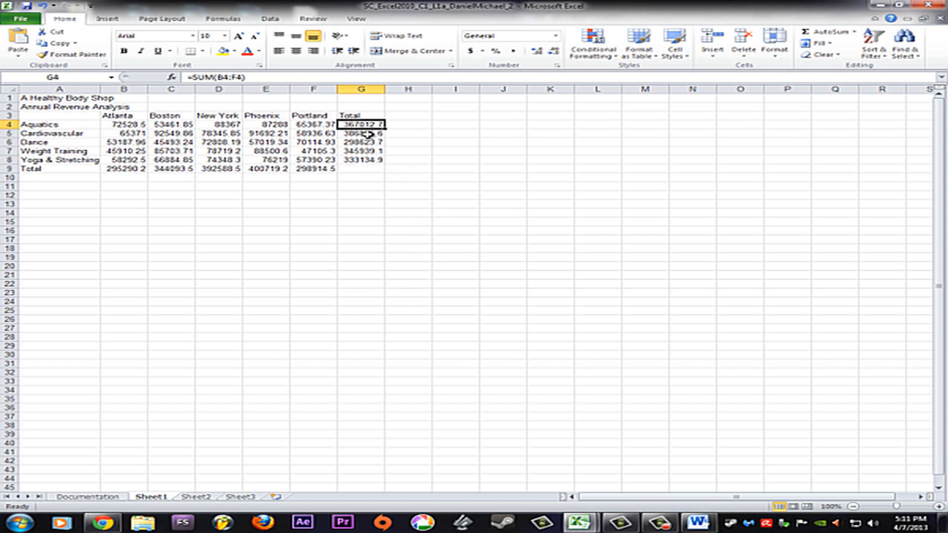
shift+click(361, 170)
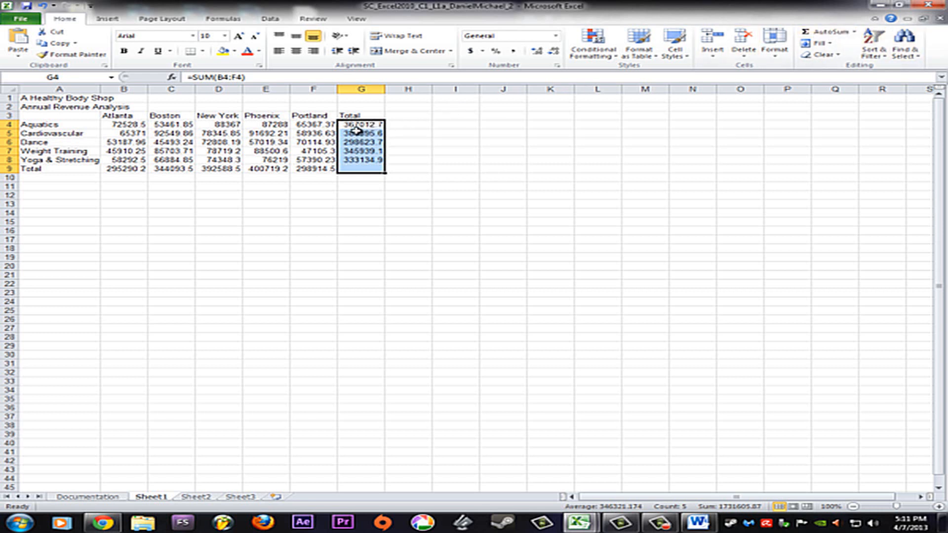
click(821, 33)
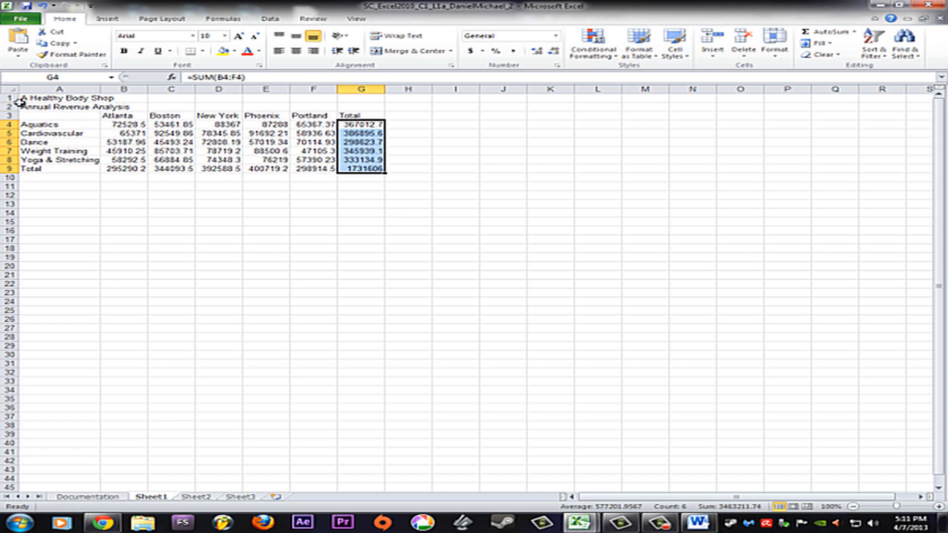
Apply the Title cell style to A1 and merge and center it across A1:G1
click(46, 97)
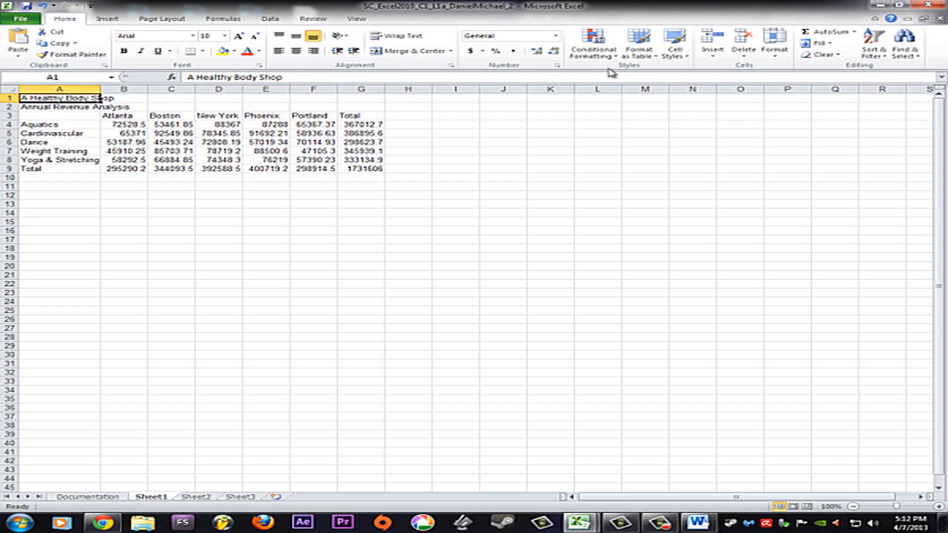
click(686, 58)
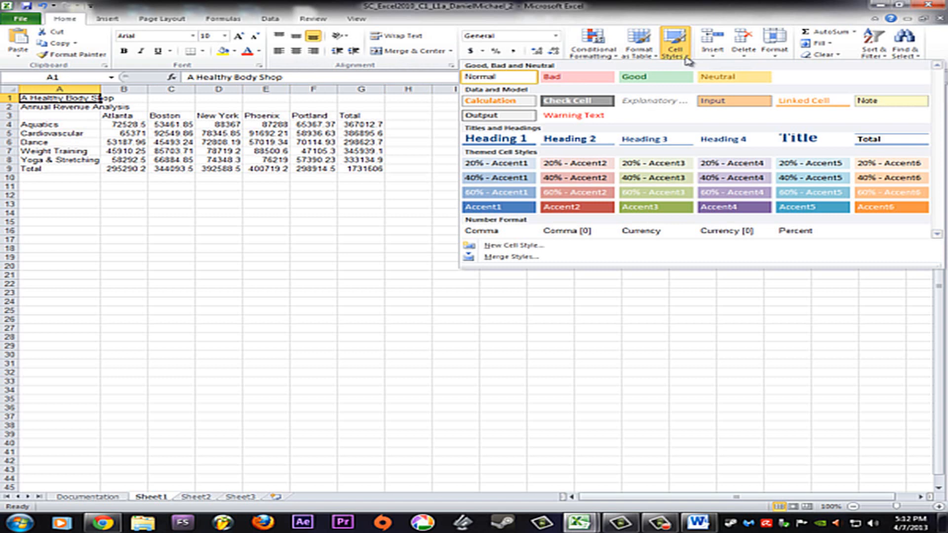
click(796, 140)
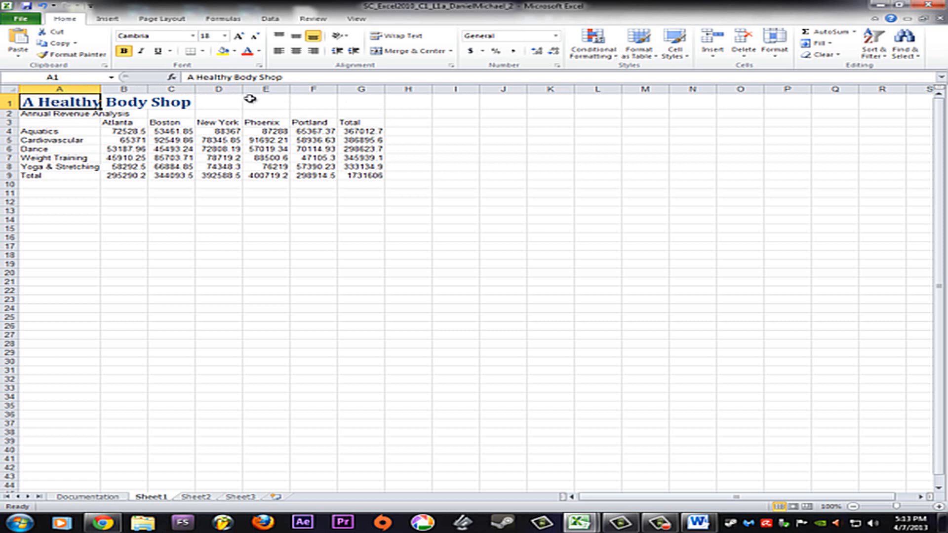
shift+click(365, 101)
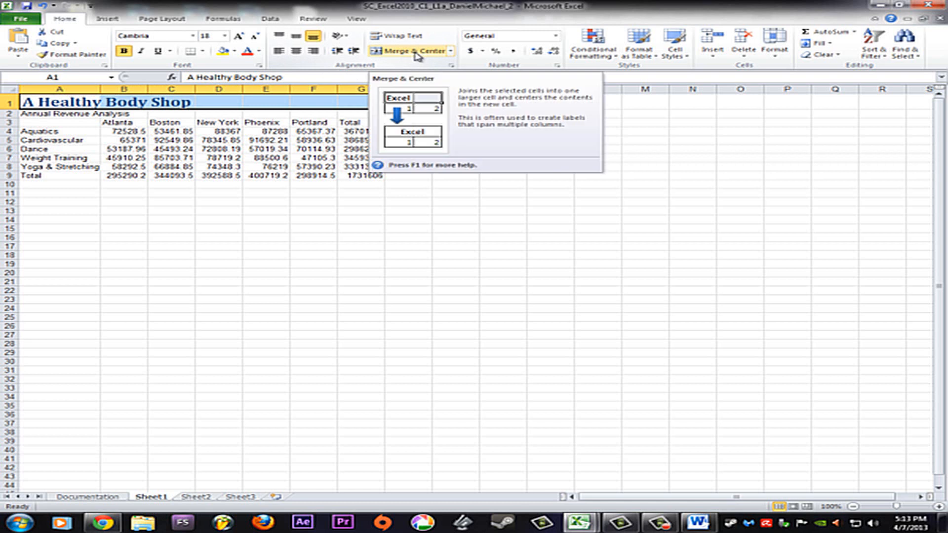
click(450, 51)
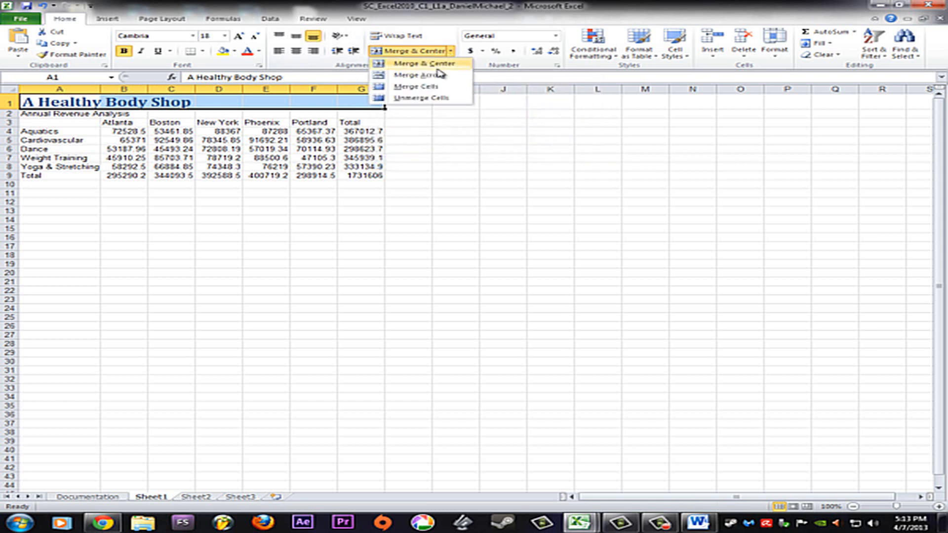
click(420, 64)
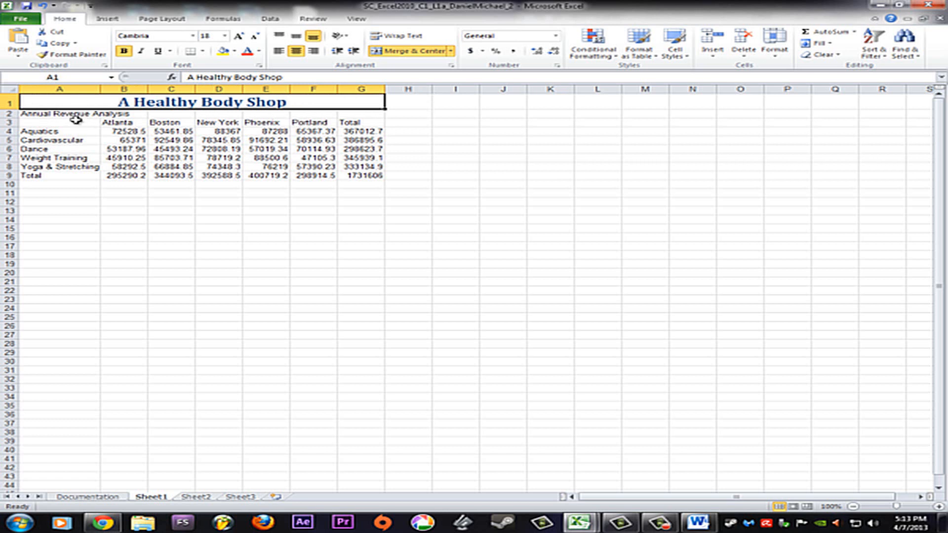
Format the Annual Revenue Analysis subtitle in A2 as bold 11-point Verdana in Dark Blue, Text 2
click(33, 114)
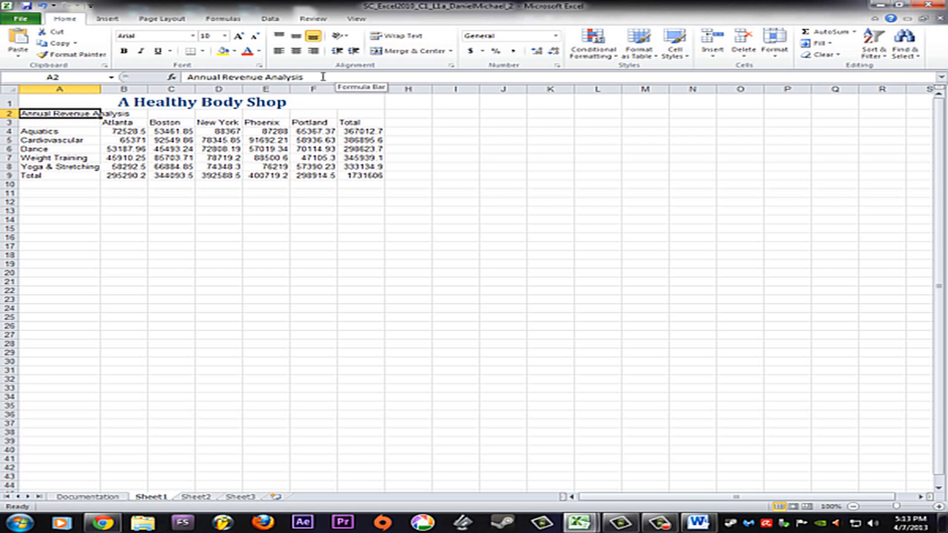
drag(323, 77, 179, 78)
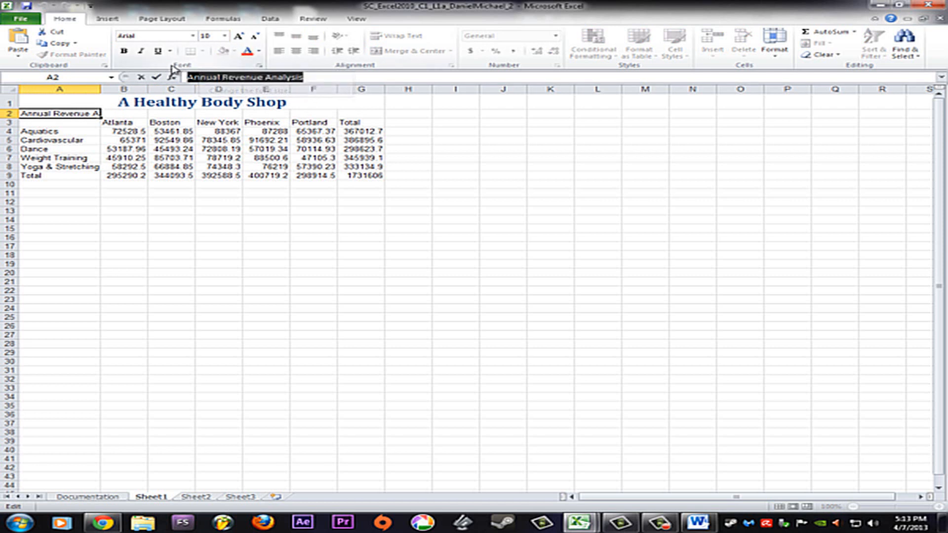
click(225, 36)
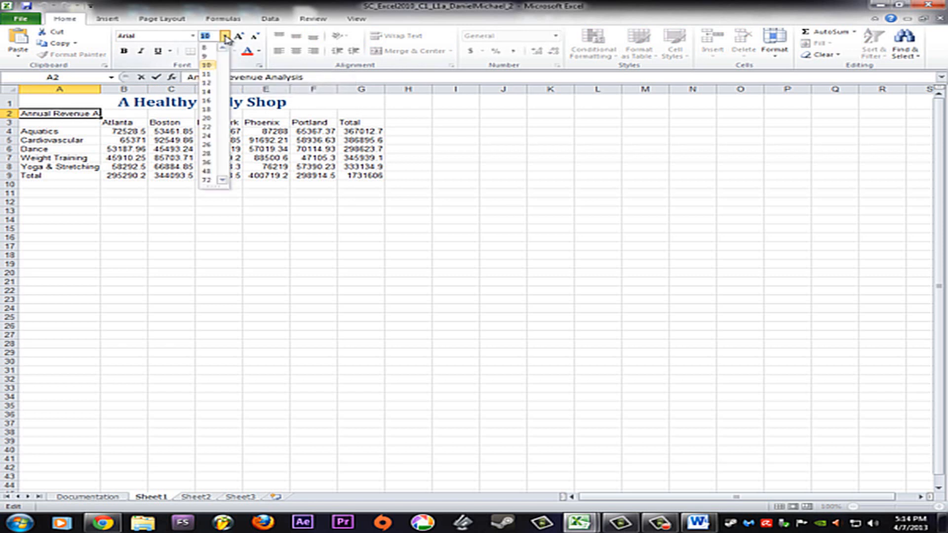
click(211, 74)
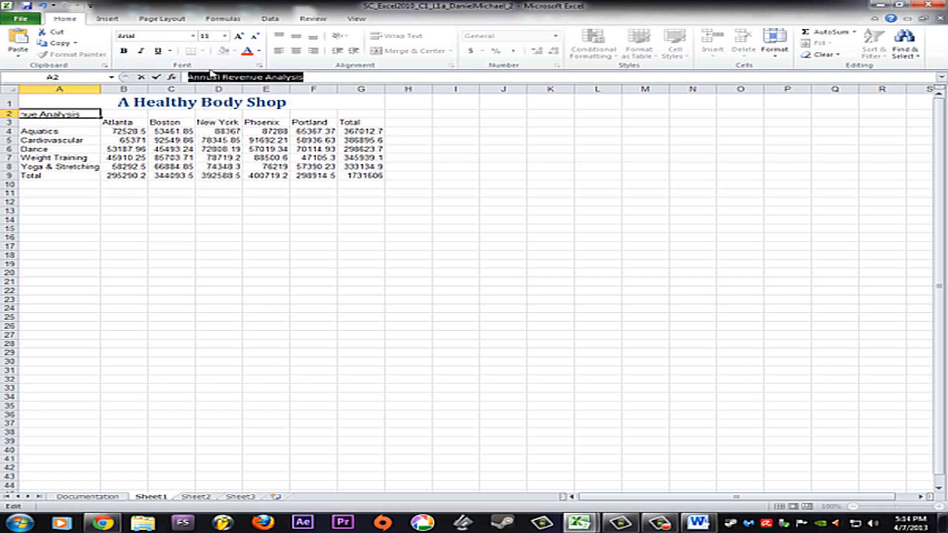
click(125, 55)
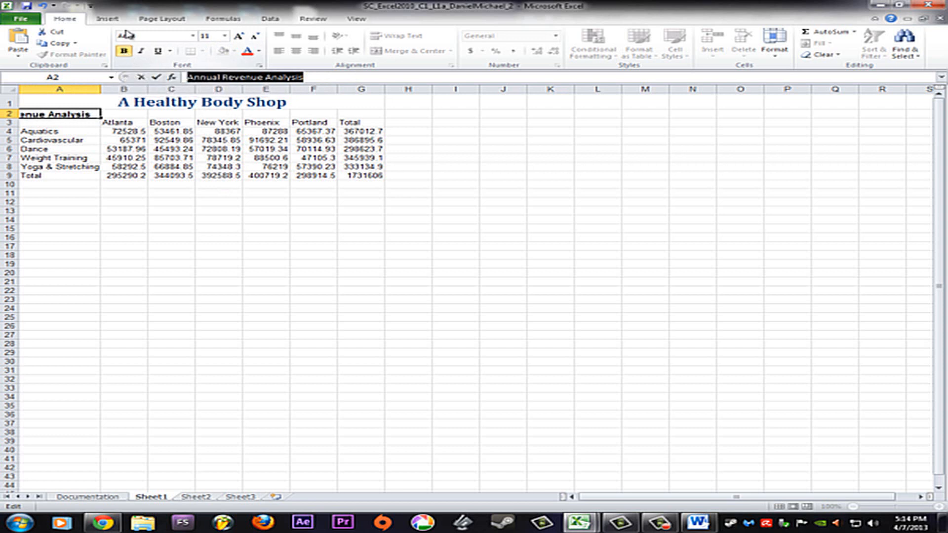
click(193, 36)
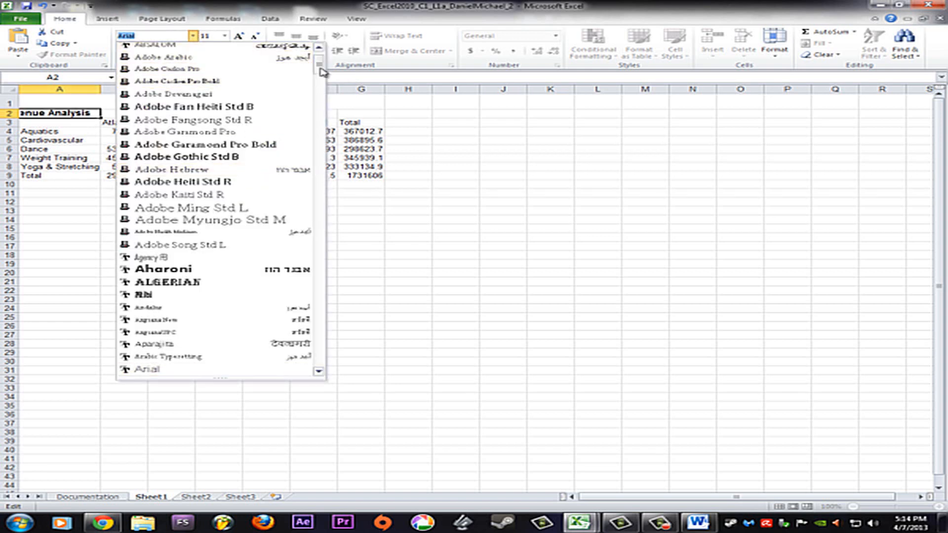
drag(319, 68, 313, 360)
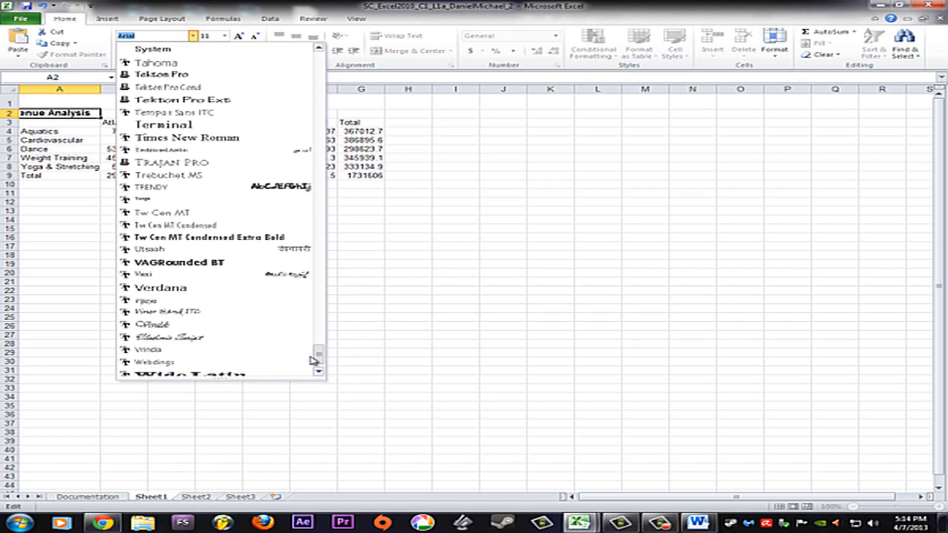
click(186, 294)
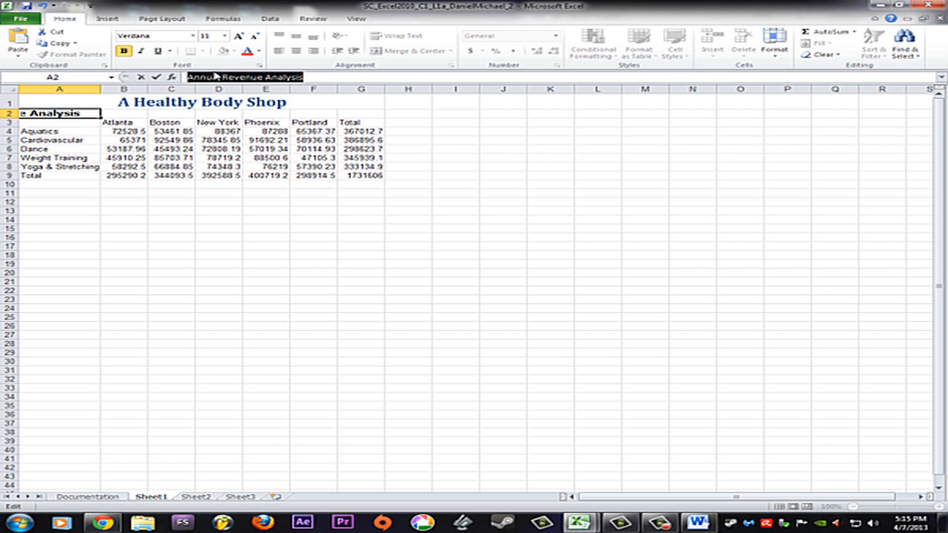
click(259, 51)
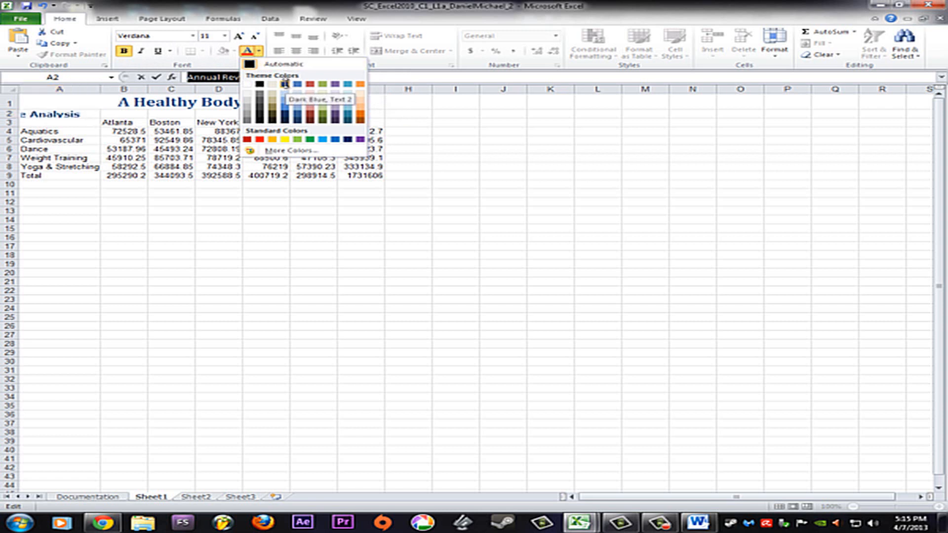
click(286, 85)
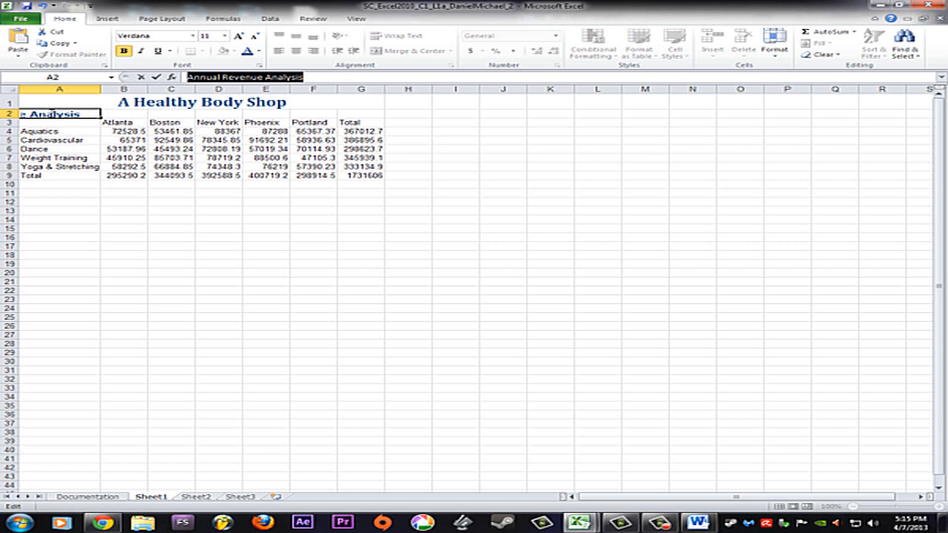
Merge and center the Annual Revenue Analysis subtitle across A2:G2
click(55, 114)
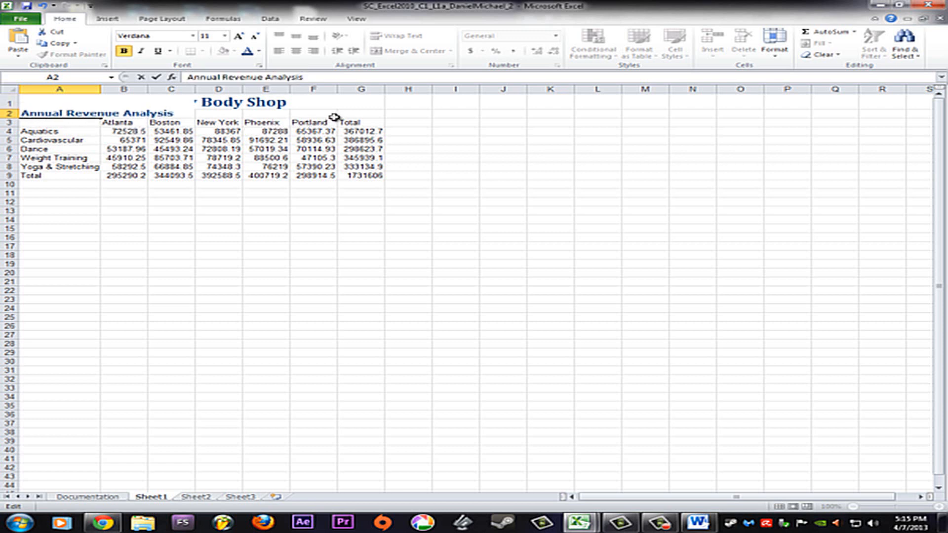
drag(30, 114, 363, 114)
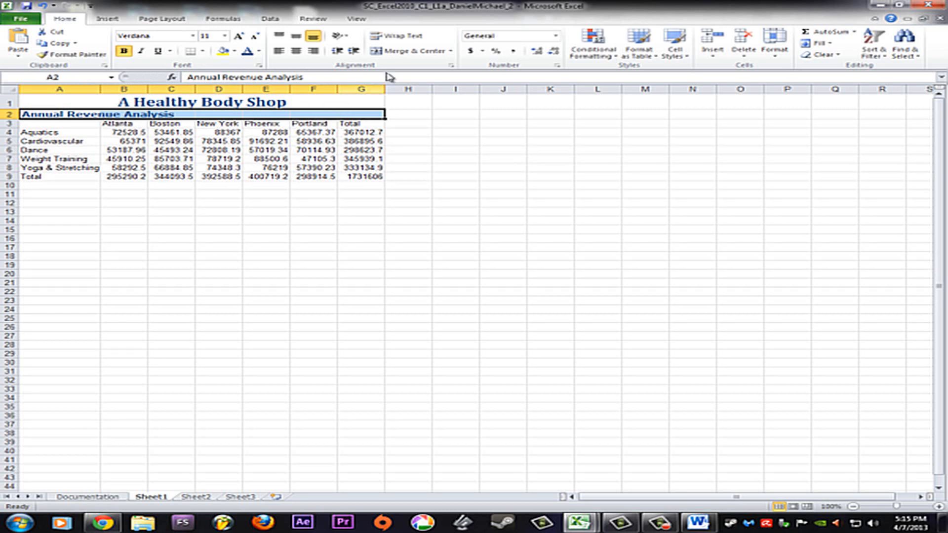
click(407, 52)
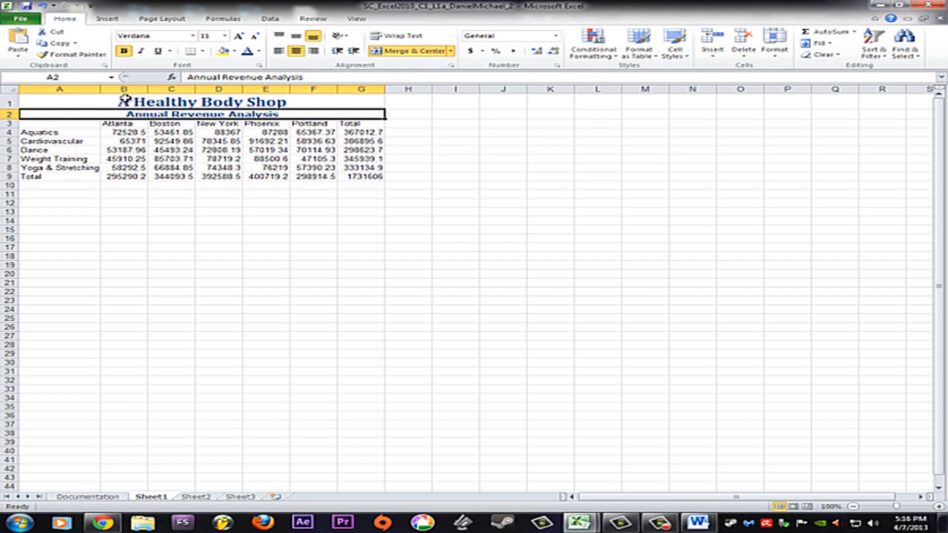
Apply the Accounting number format with dollar signs to the Aquatics row, B4:G4
click(119, 132)
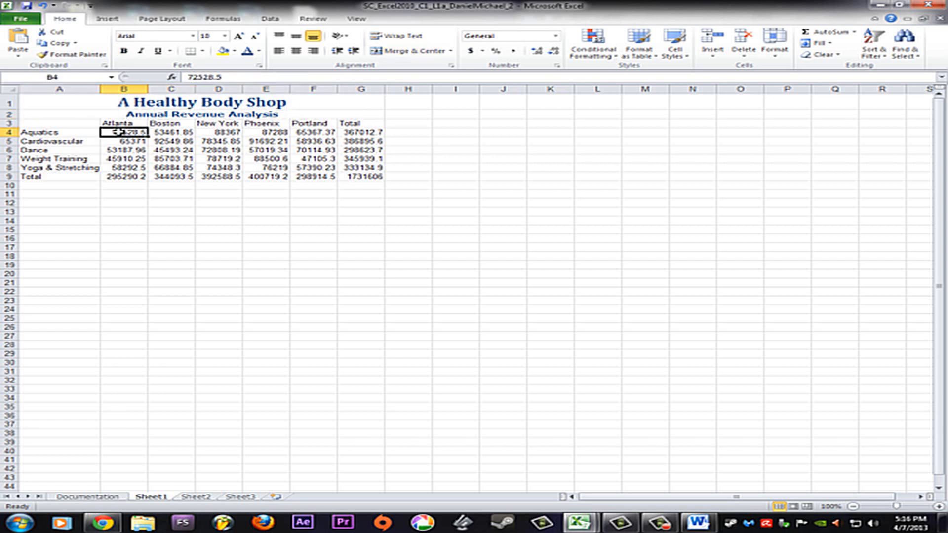
shift+click(371, 132)
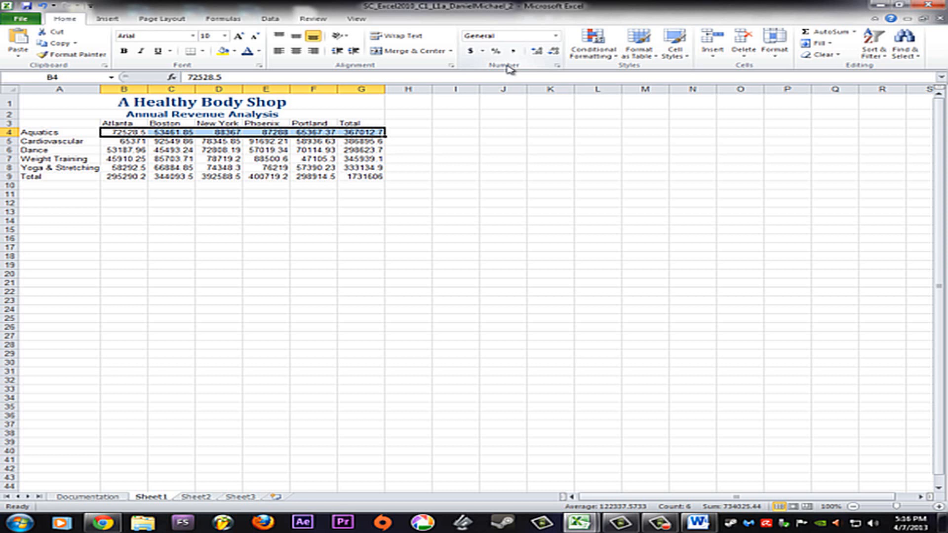
click(482, 51)
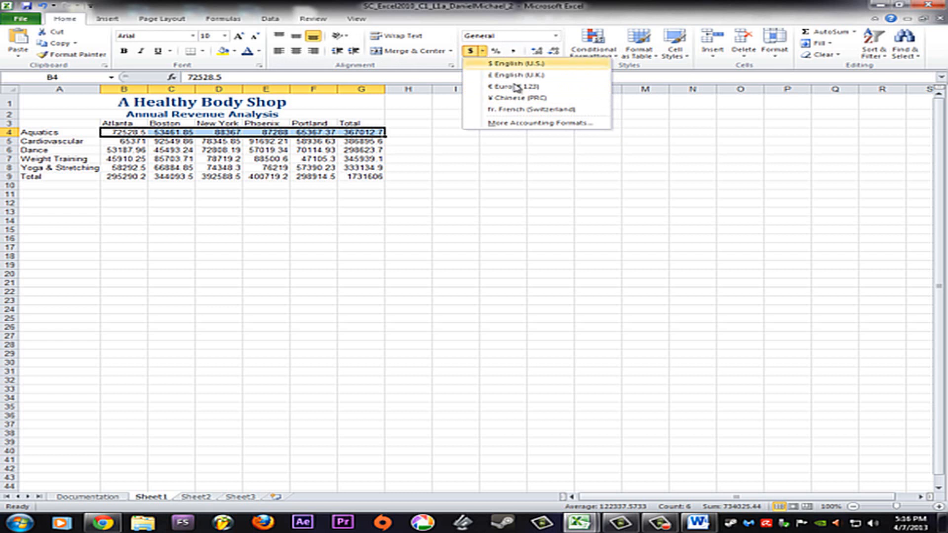
click(482, 50)
click(556, 37)
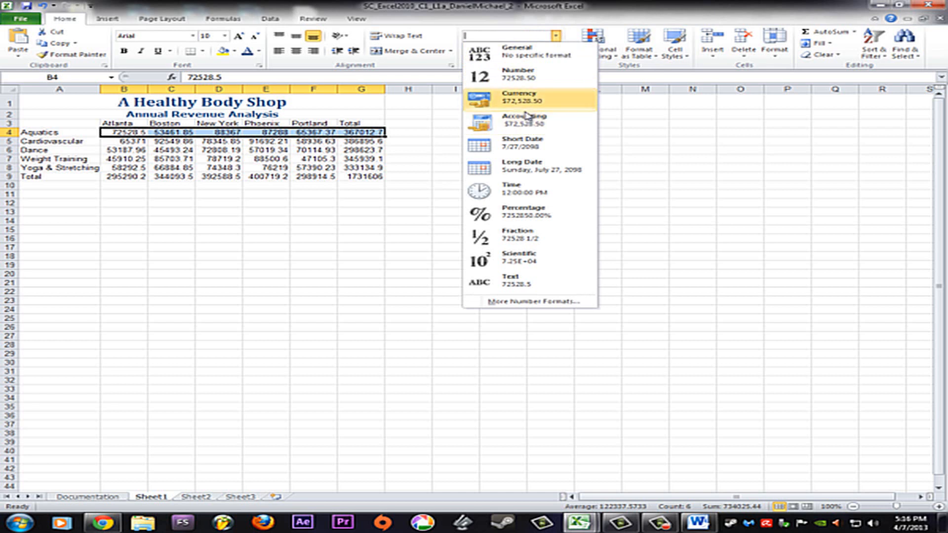
click(441, 67)
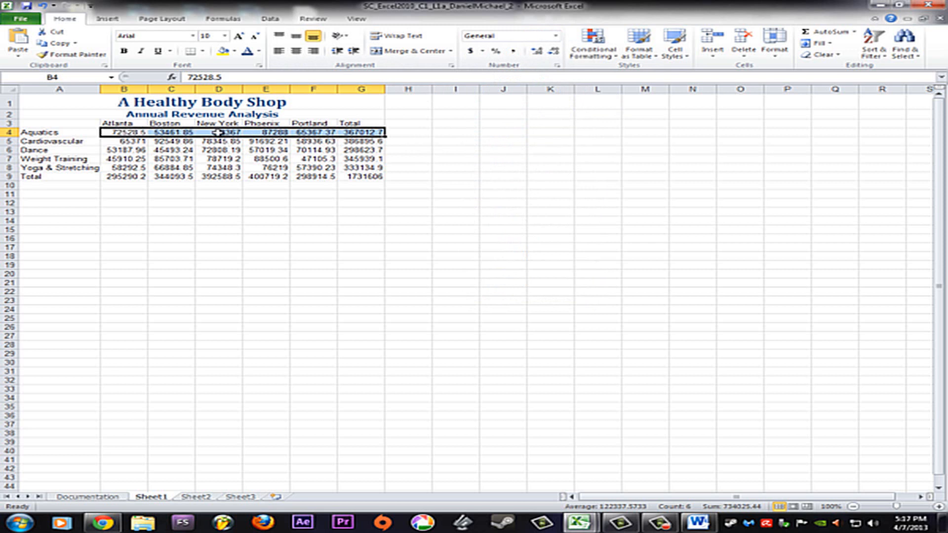
click(471, 54)
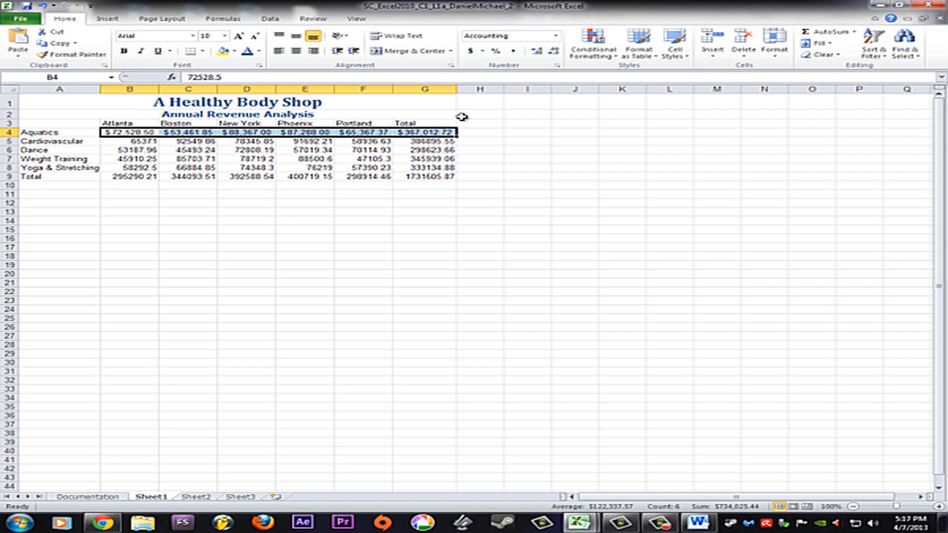
Apply the Accounting number format with dollar signs to the Total row, B9:G9
click(131, 177)
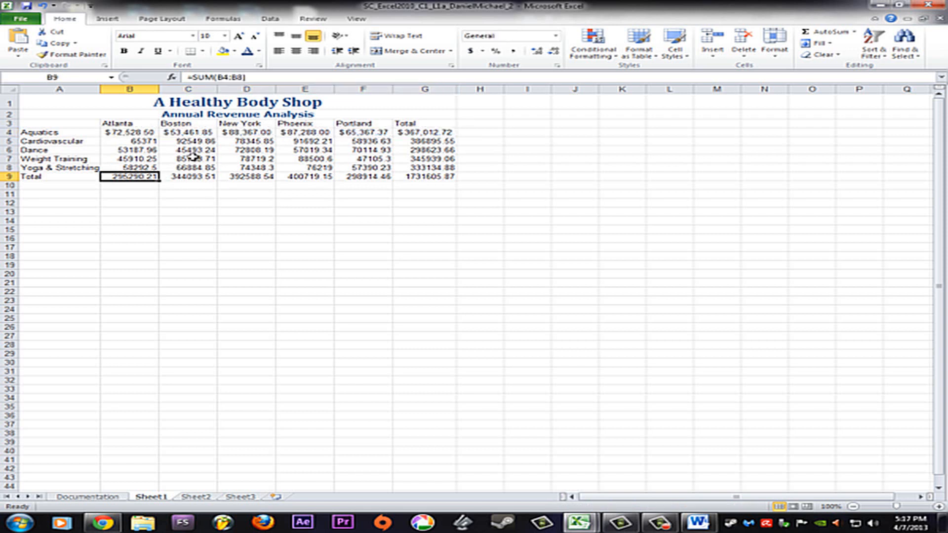
shift+click(417, 177)
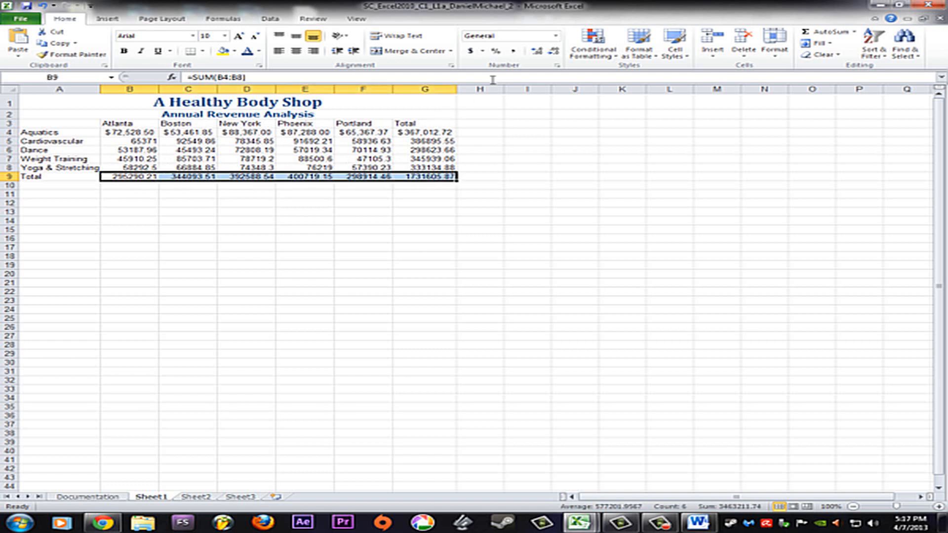
click(470, 51)
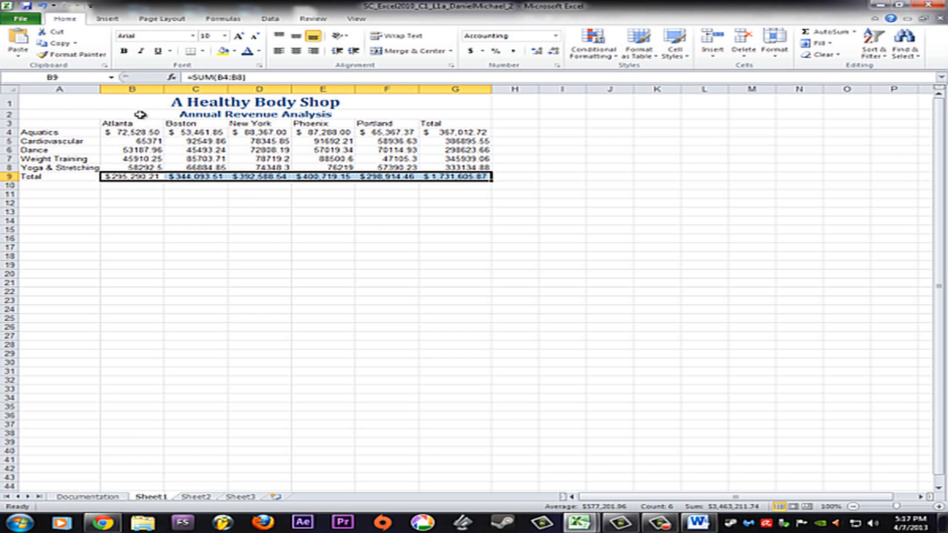
Apply the Comma Style number format to the revenue figures in B5:F8
click(127, 144)
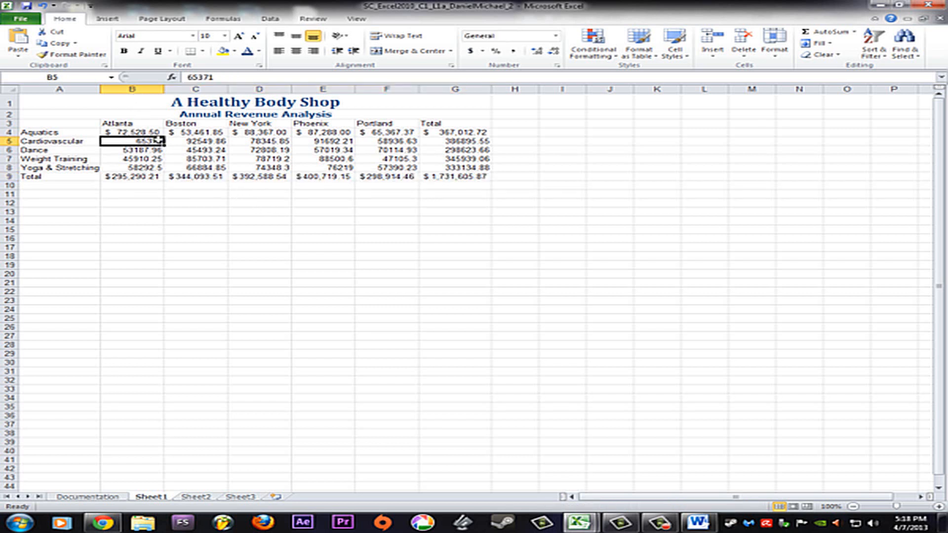
shift+click(393, 169)
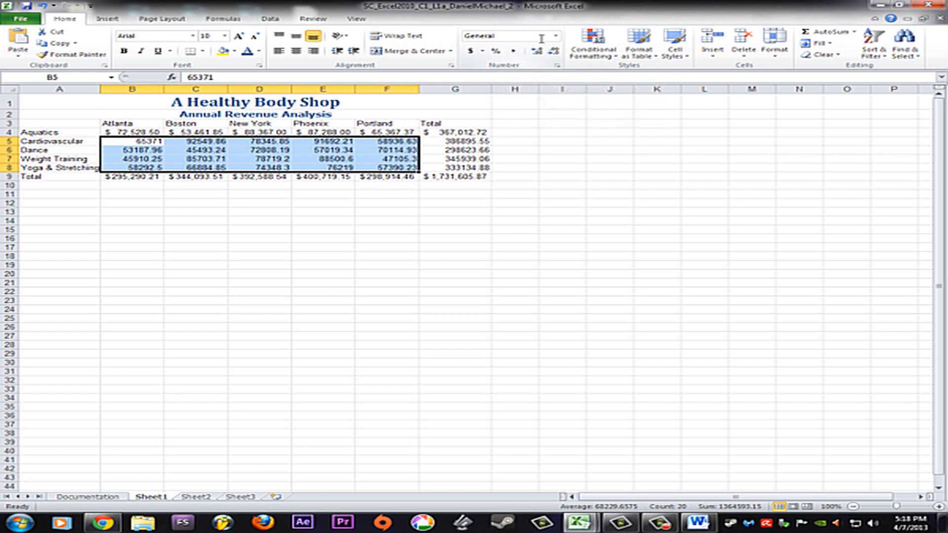
click(557, 36)
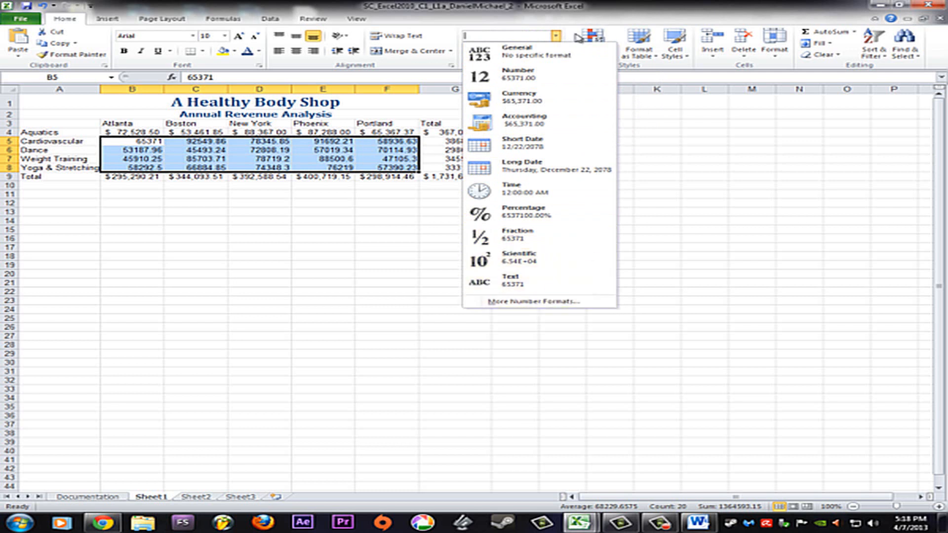
click(555, 36)
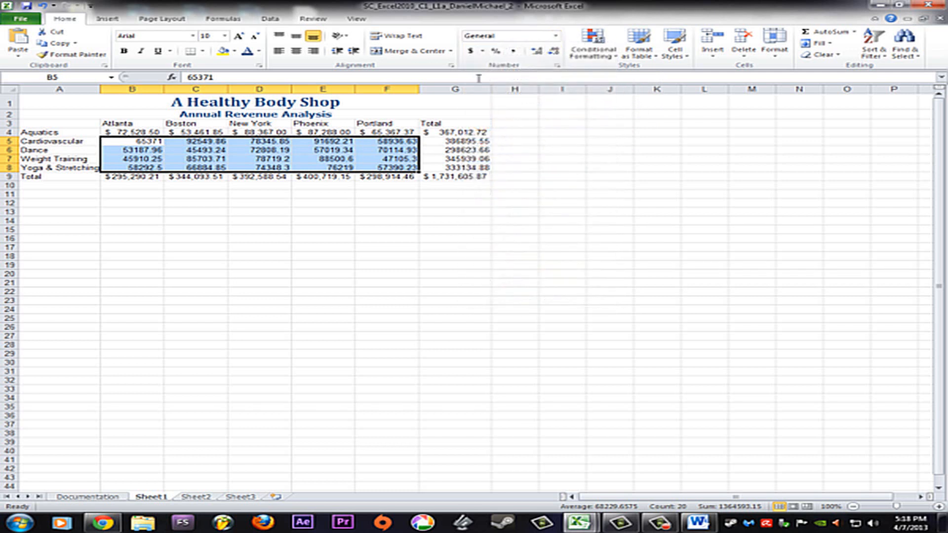
click(515, 51)
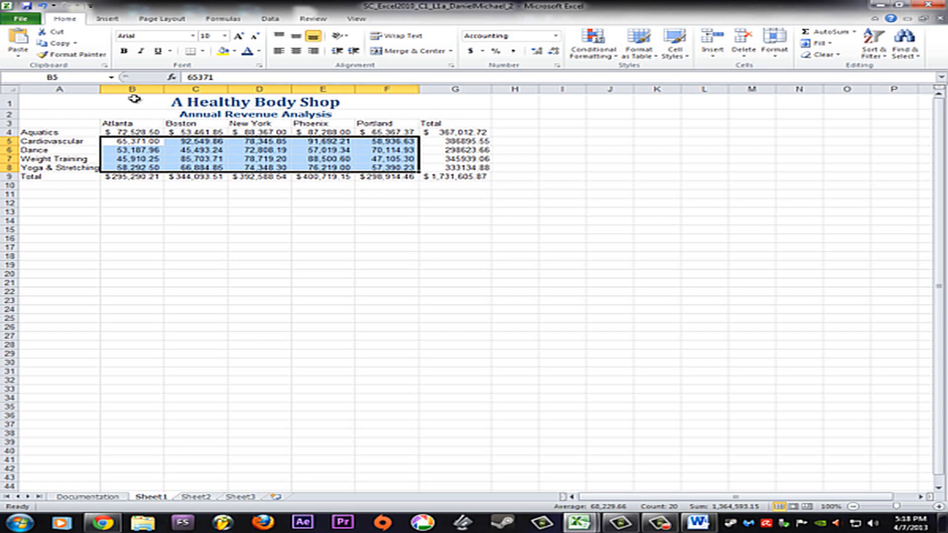
Set a wider column width for column A so the category names have more room
click(59, 90)
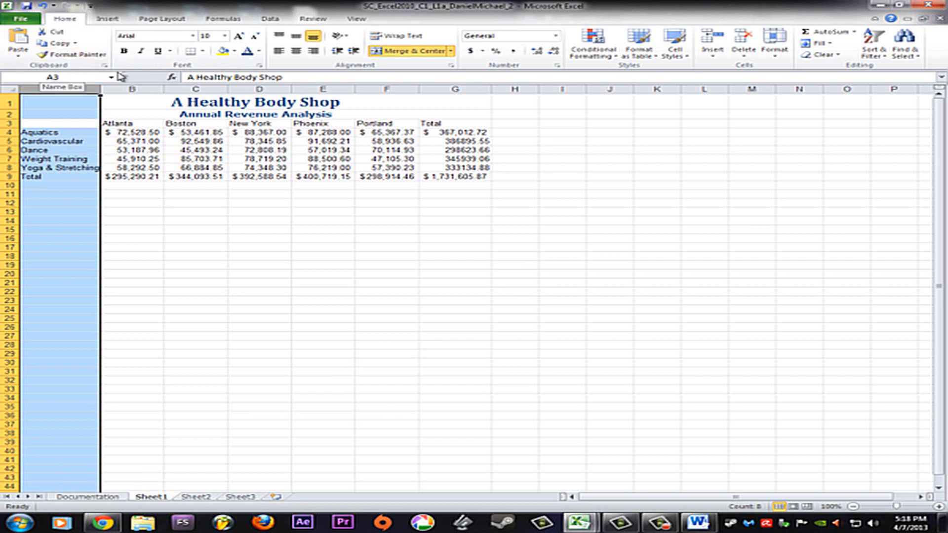
click(773, 52)
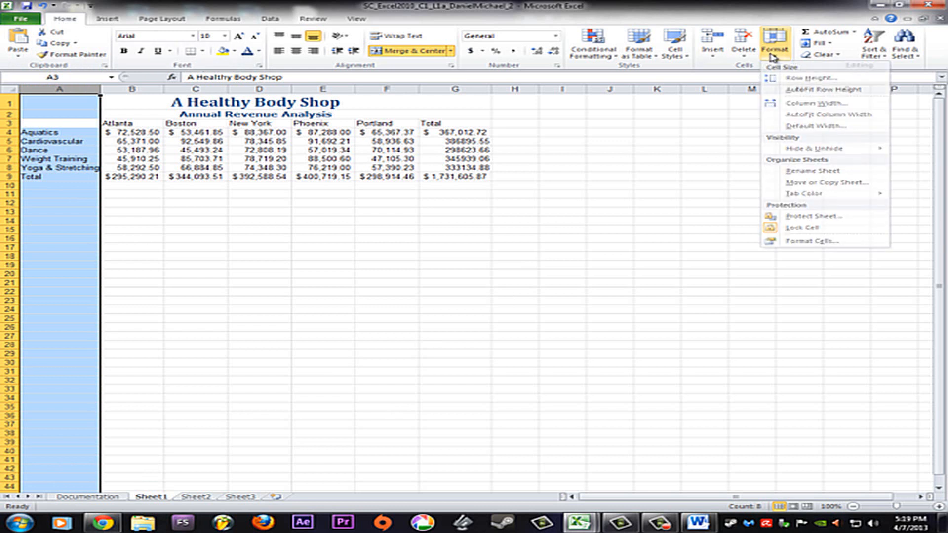
click(774, 53)
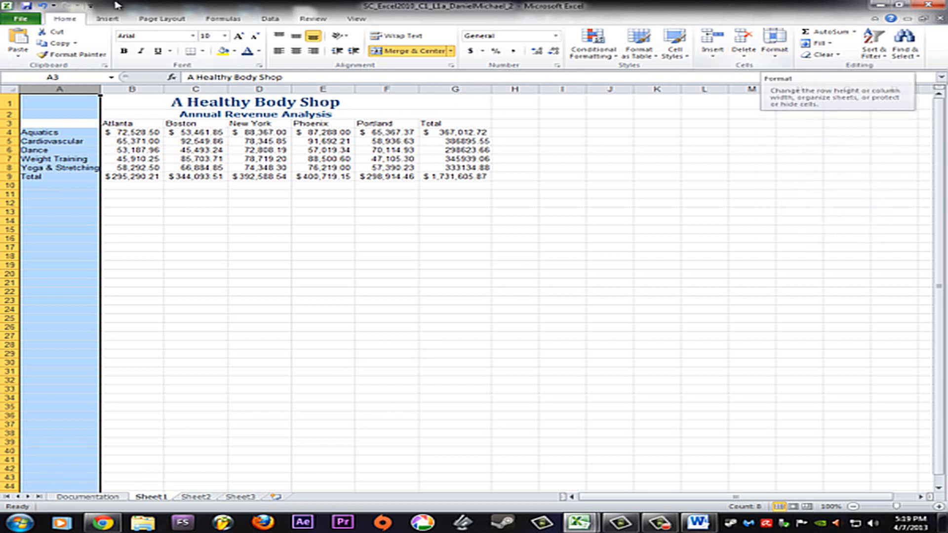
click(781, 58)
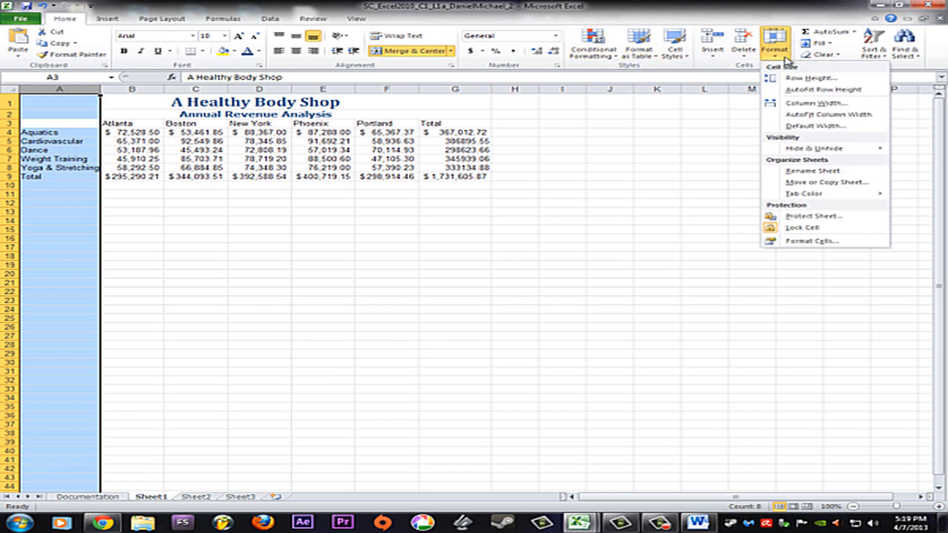
click(820, 104)
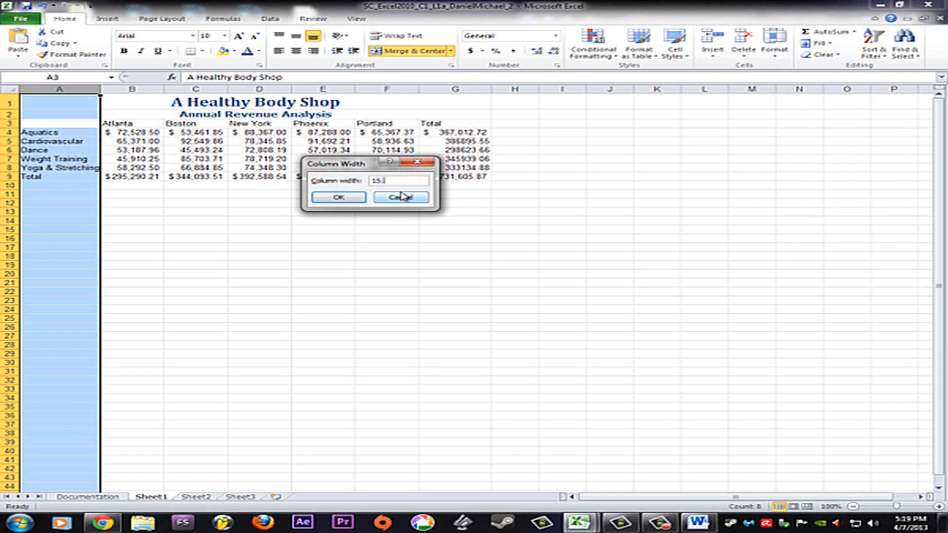
key(Return)
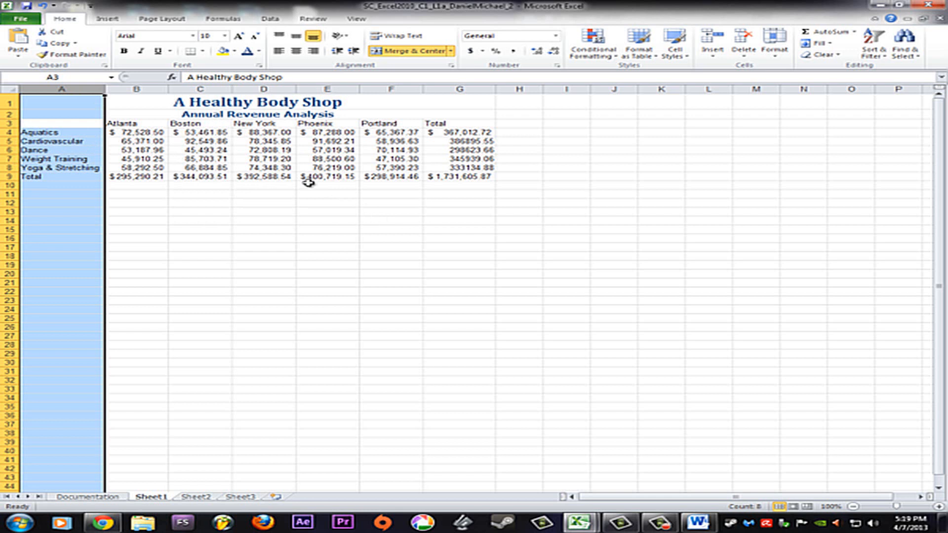
Insert a Clustered Cylinder chart from the range A3:F8 and apply chart Style 26 to it
click(59, 125)
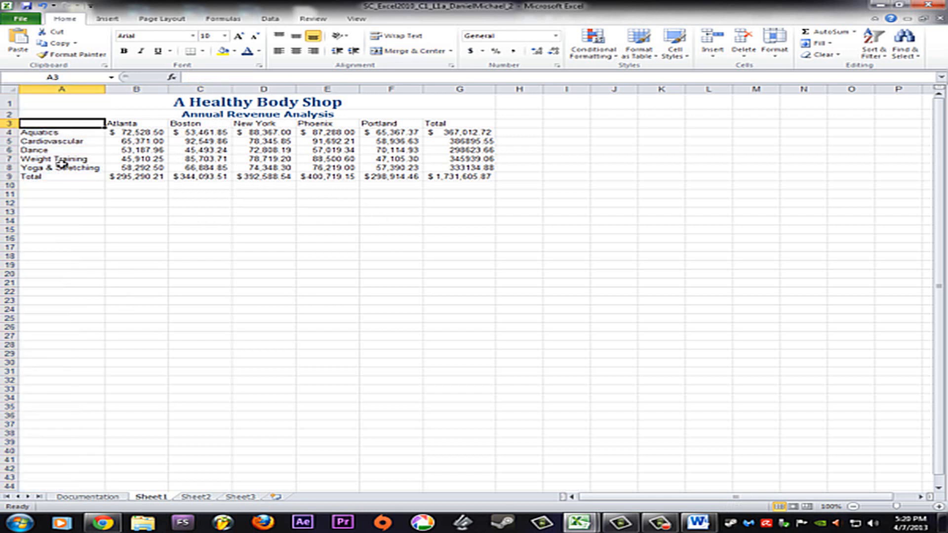
shift+click(396, 170)
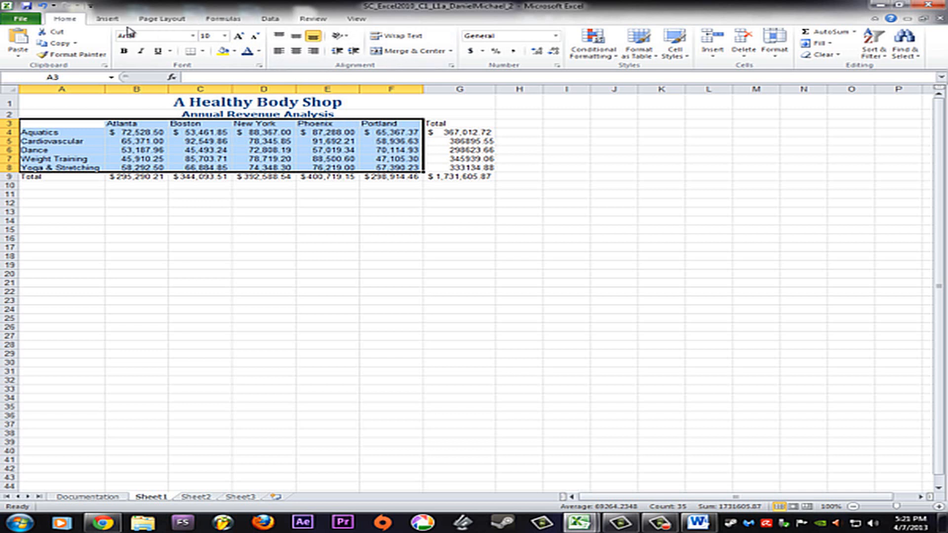
click(113, 24)
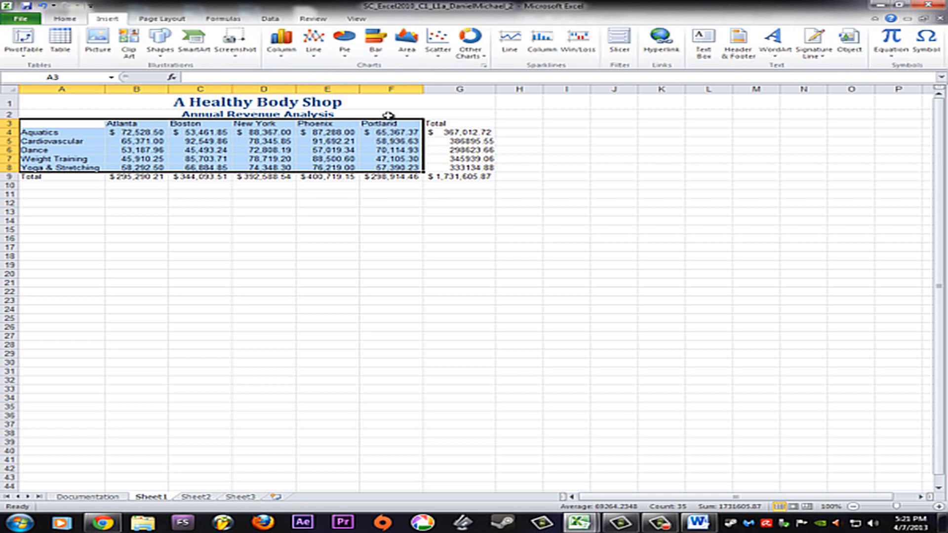
click(283, 60)
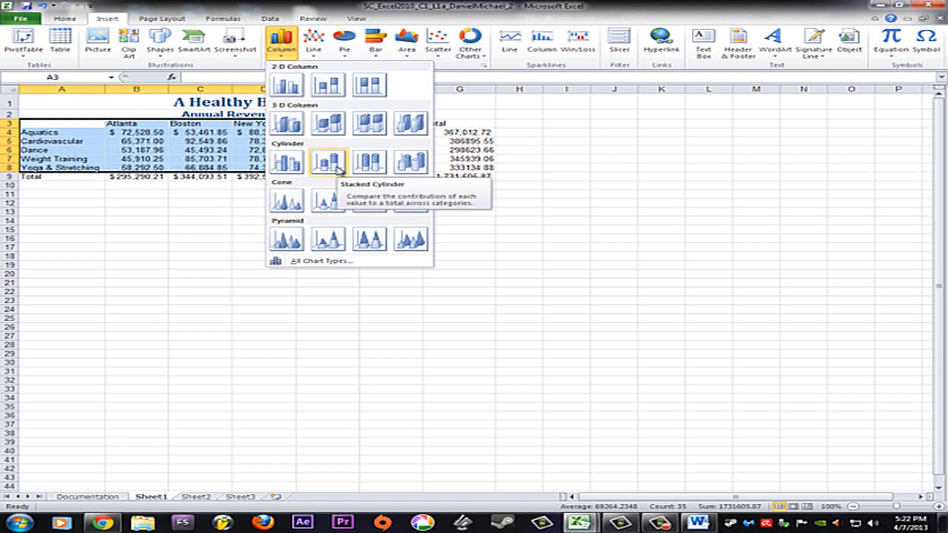
click(285, 161)
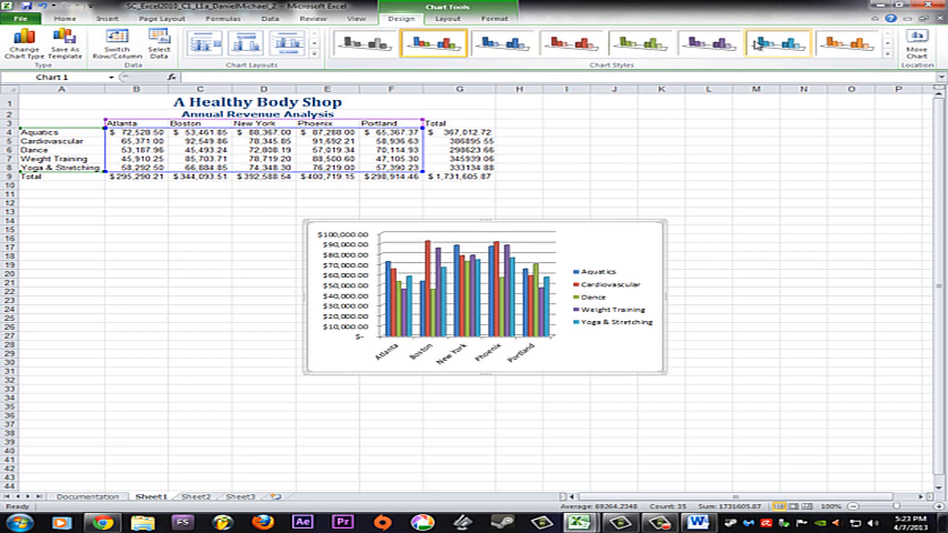
click(886, 54)
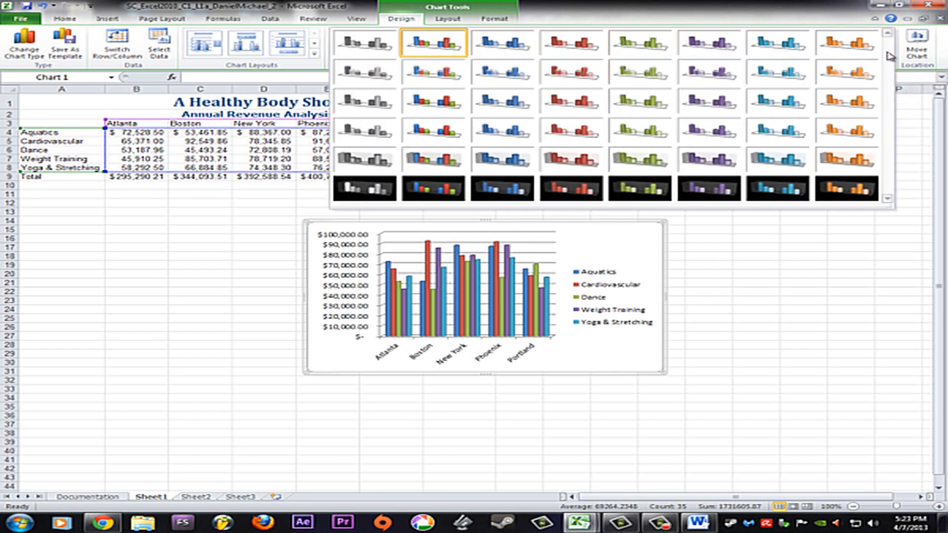
click(430, 137)
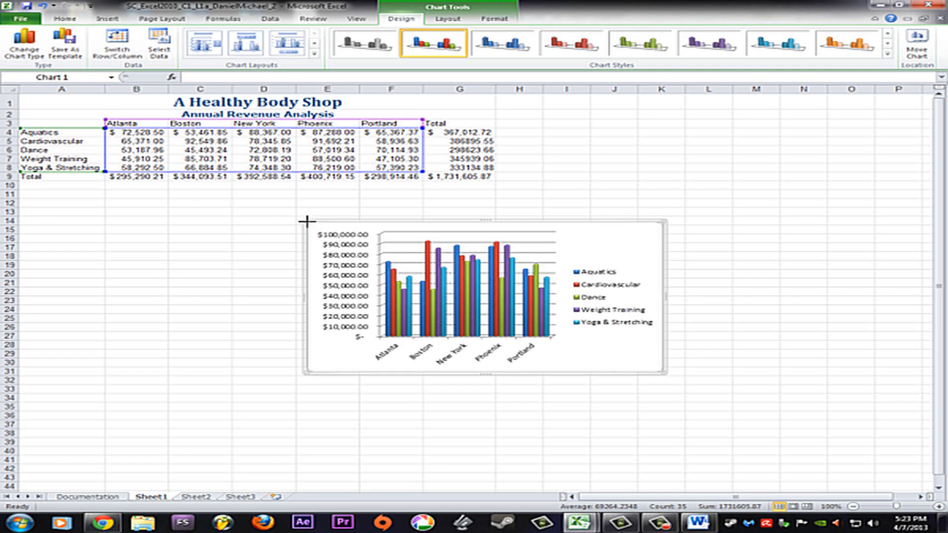
Reposition and resize the cylinder chart to cover the range A11:G24 below the revenue table
drag(307, 218, 167, 250)
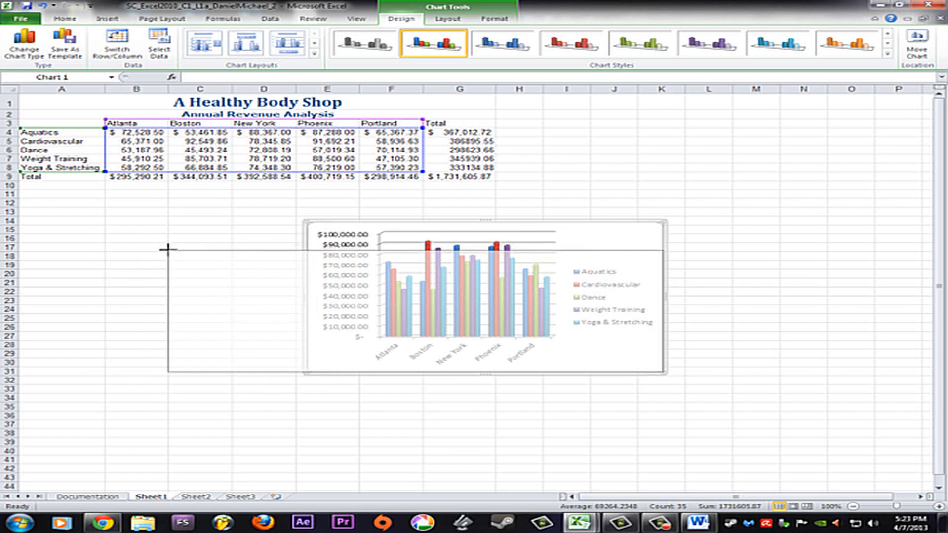
drag(168, 250, 21, 192)
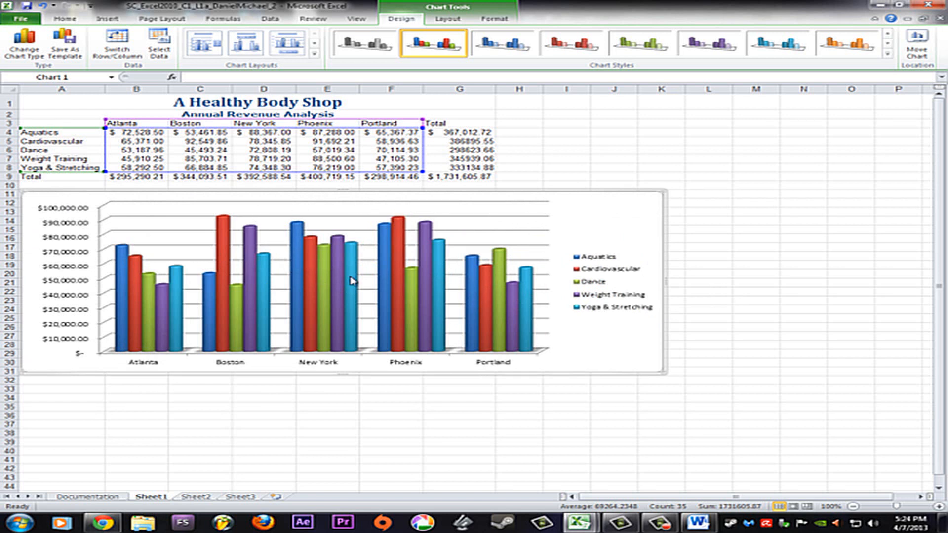
mouse_move(351, 280)
drag(662, 373, 492, 312)
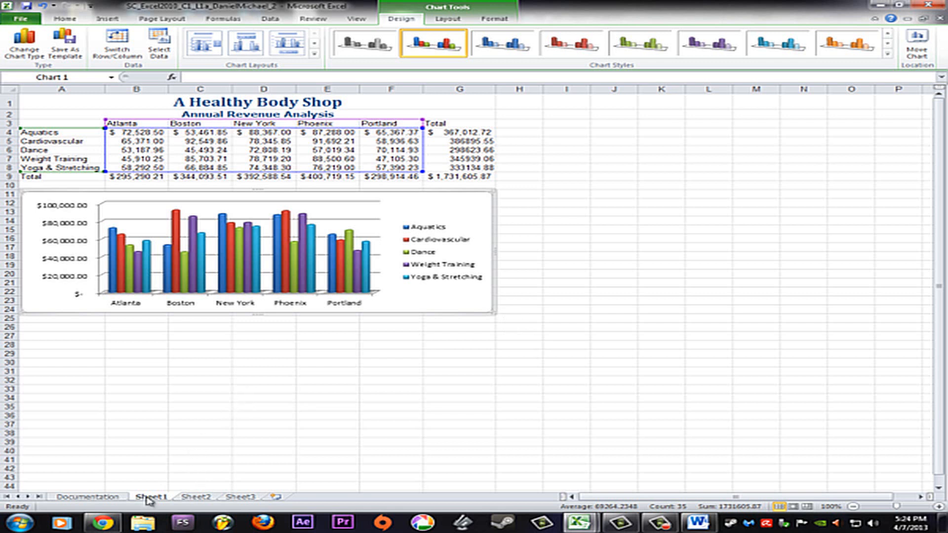
click(198, 498)
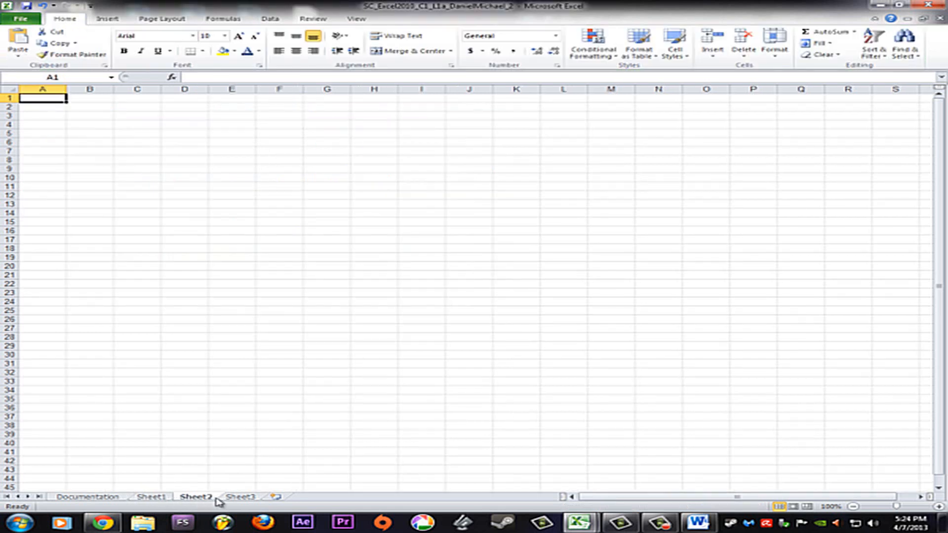
click(237, 497)
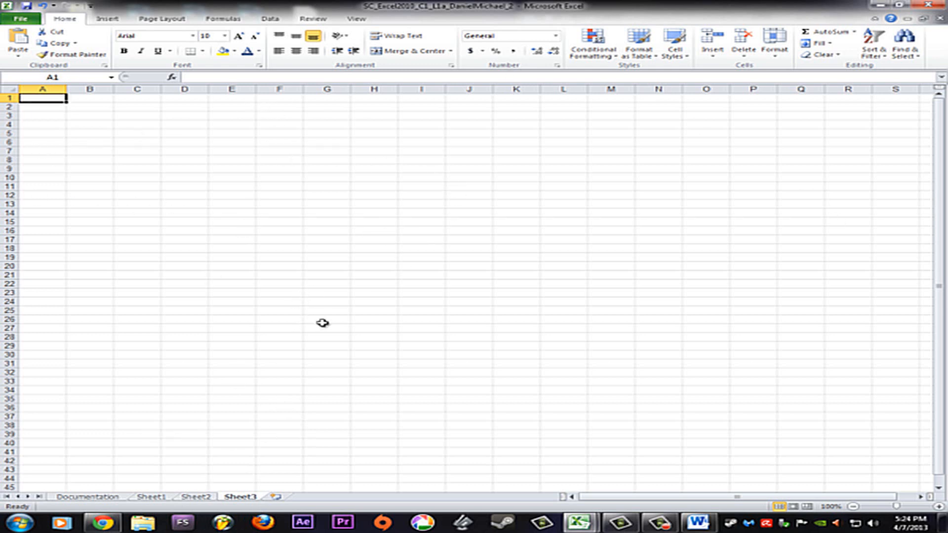
click(162, 499)
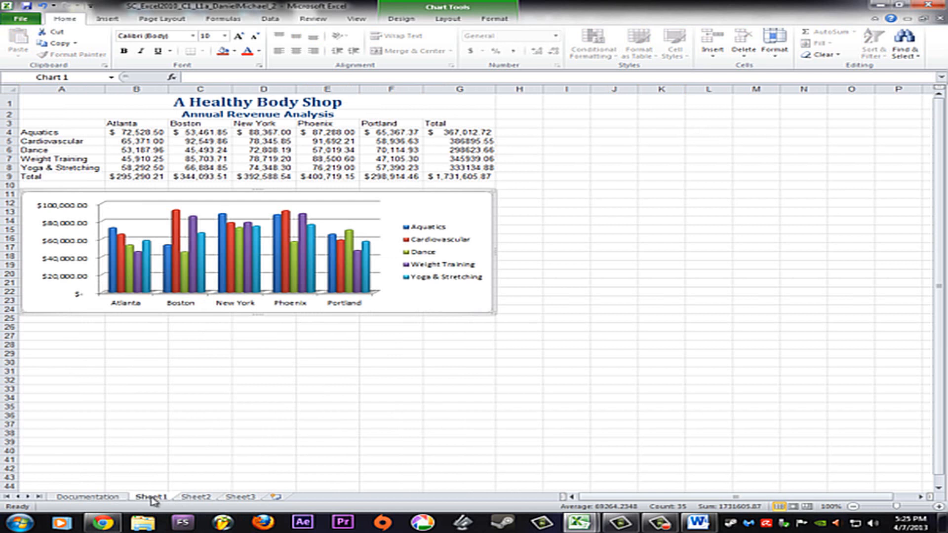
Rename the Sheet1 worksheet as Annual Revenue Analysis
right_click(154, 500)
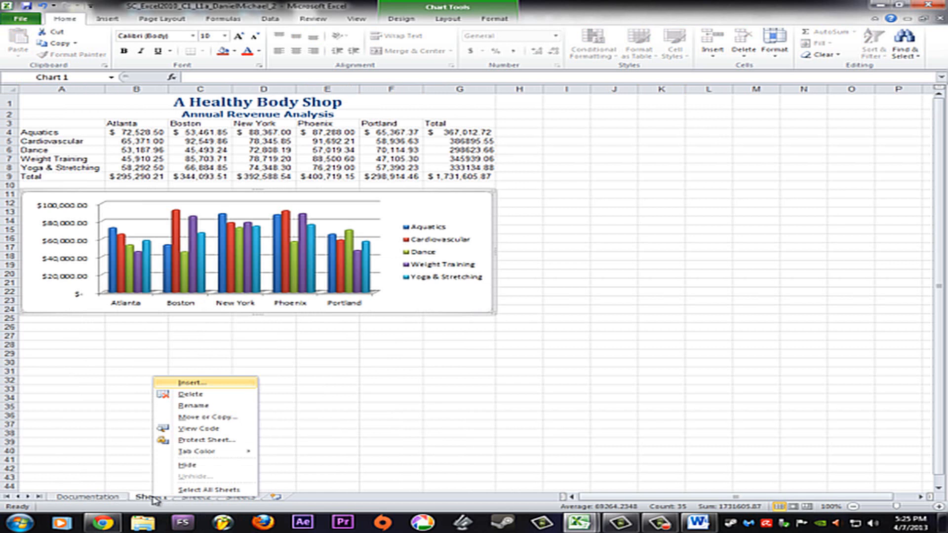
click(215, 411)
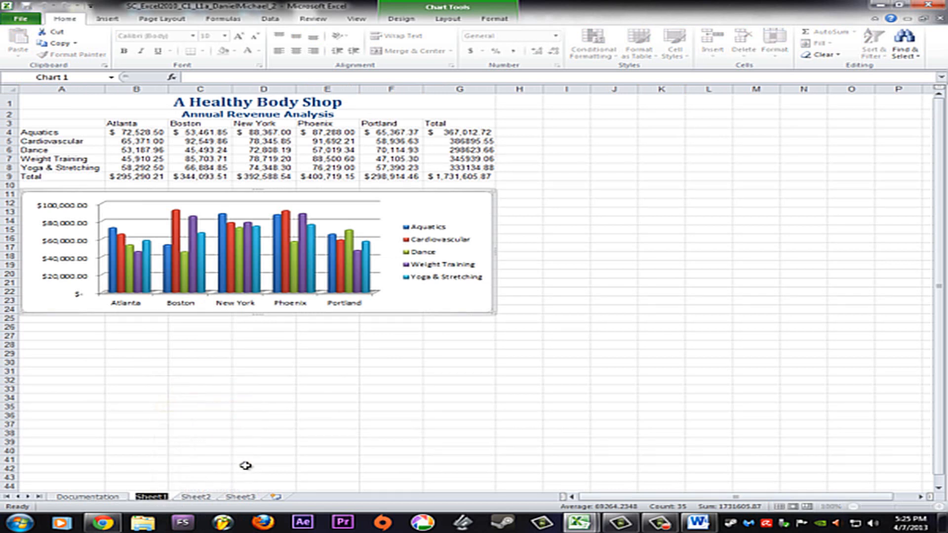
text(An)
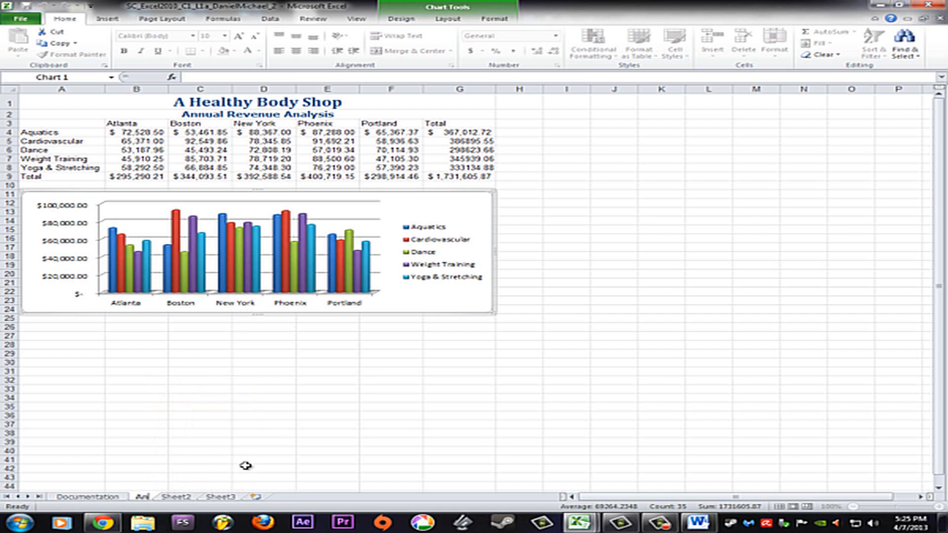
text(nual)
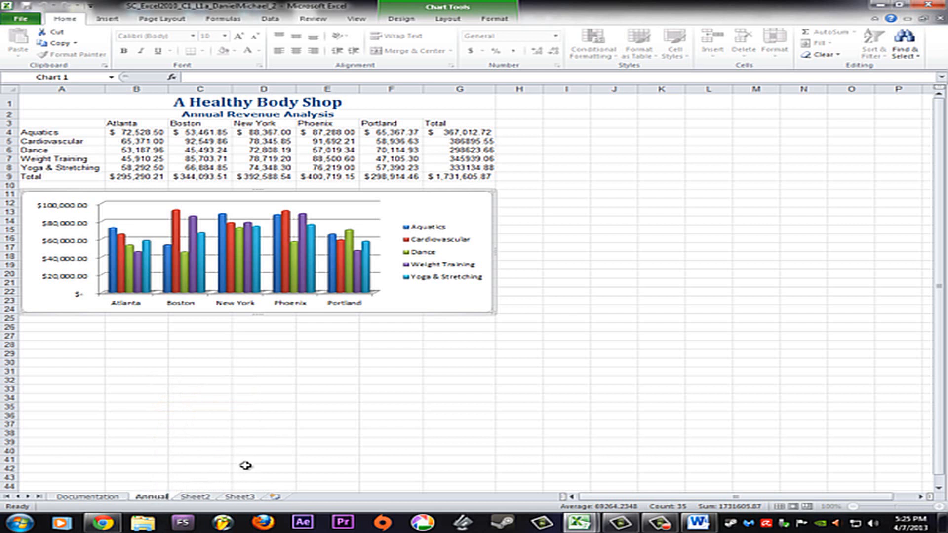
text( Re)
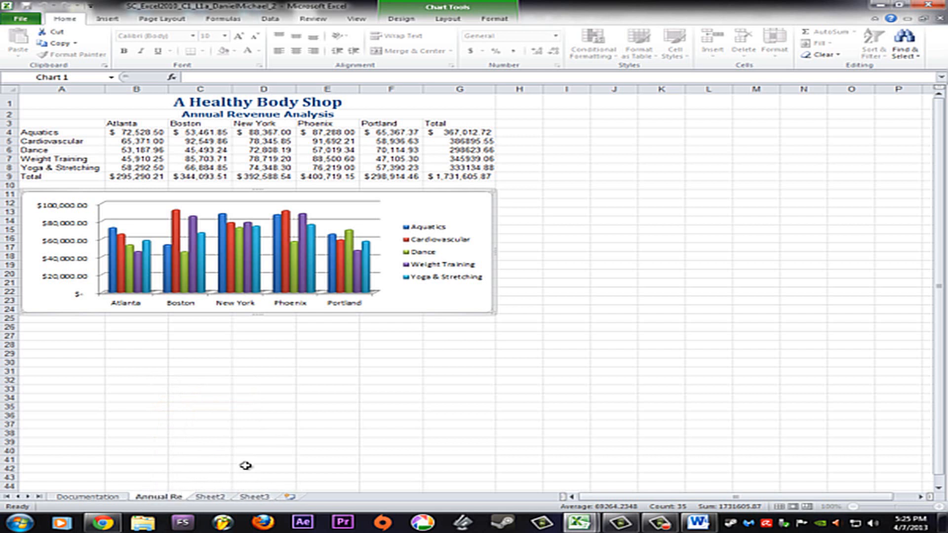
text(venue)
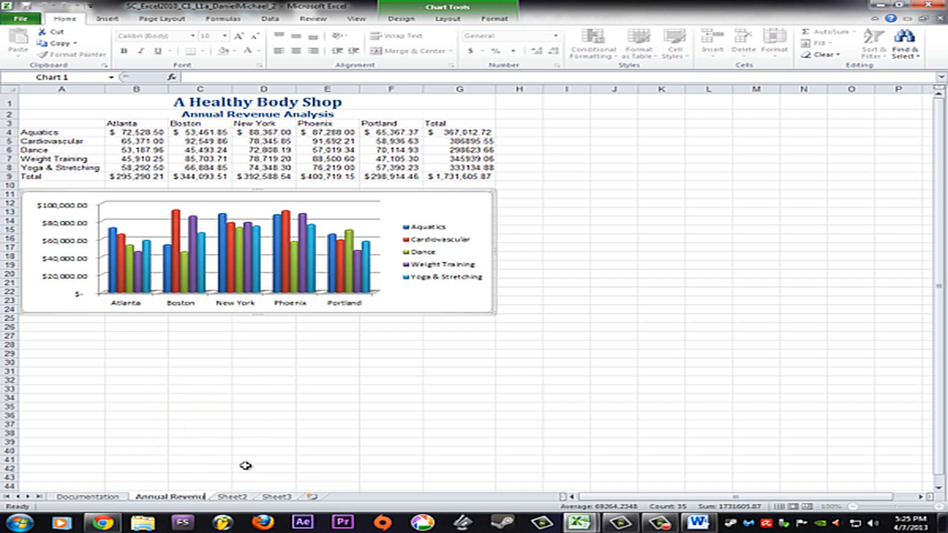
text( Analysis)
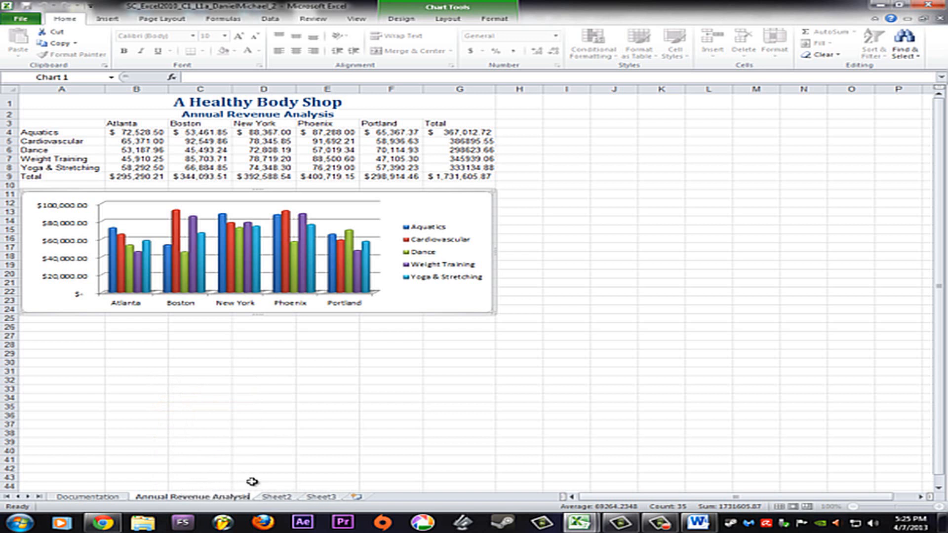
click(210, 469)
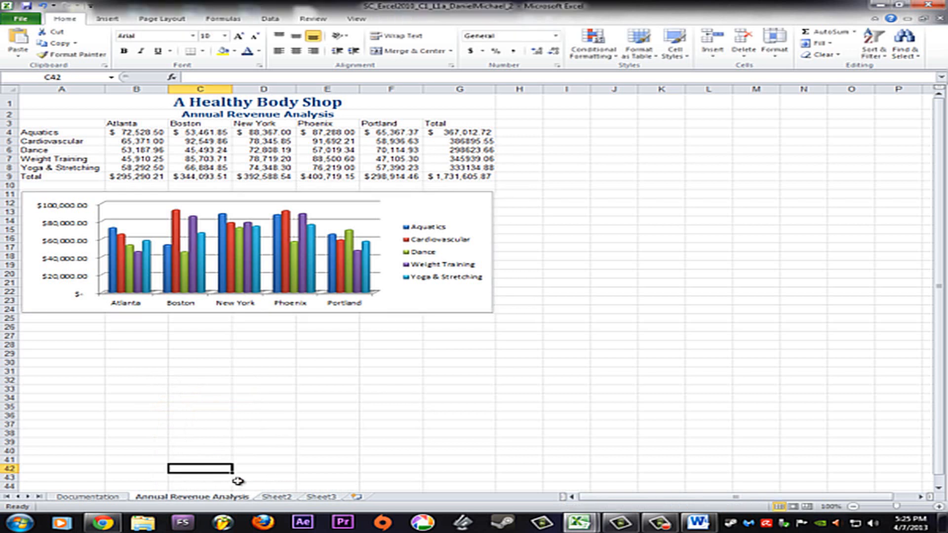
Set the Annual Revenue Analysis sheet's tab color to Orange, Accent 6, Darker 25%
right_click(194, 499)
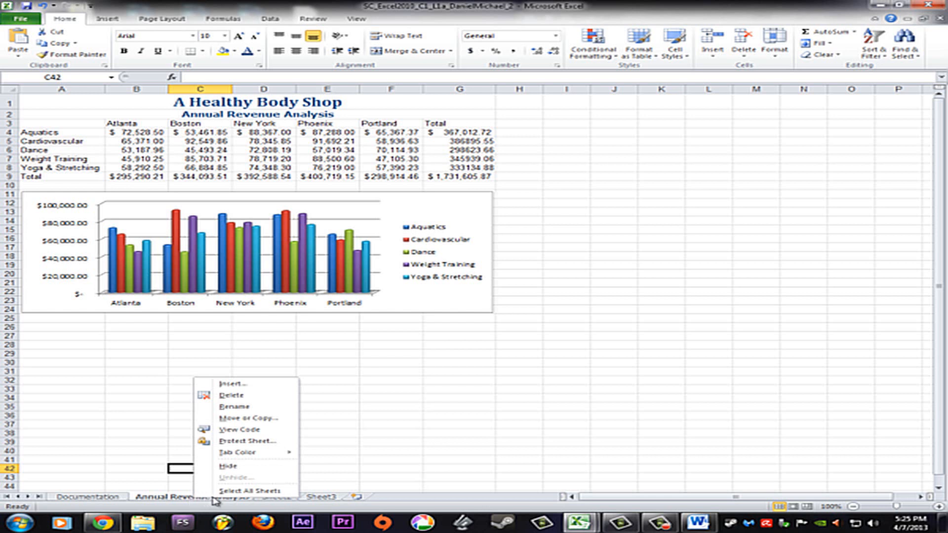
mouse_move(251, 453)
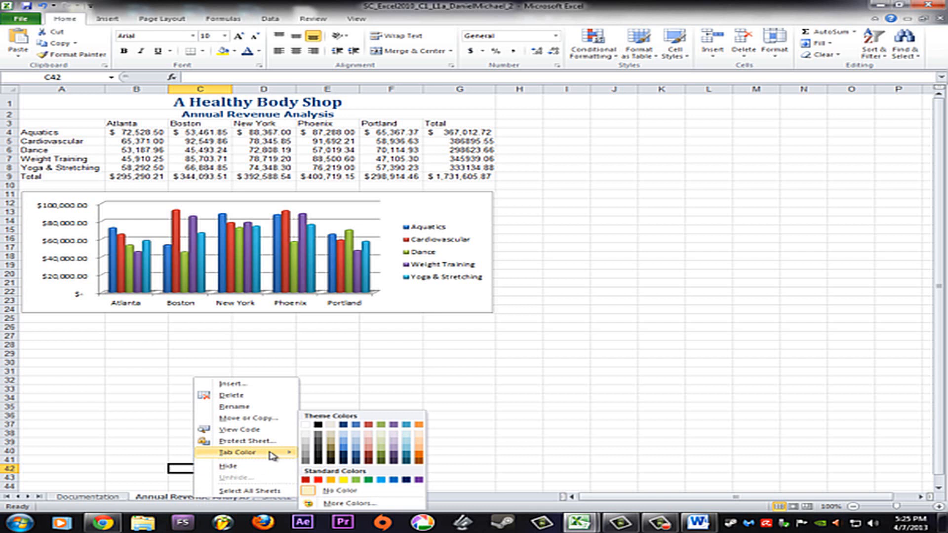
click(419, 457)
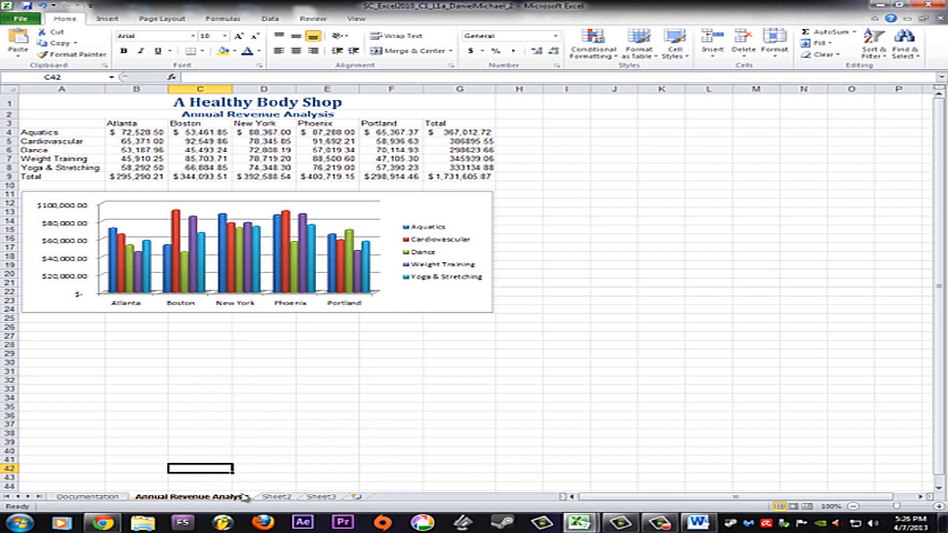
click(277, 497)
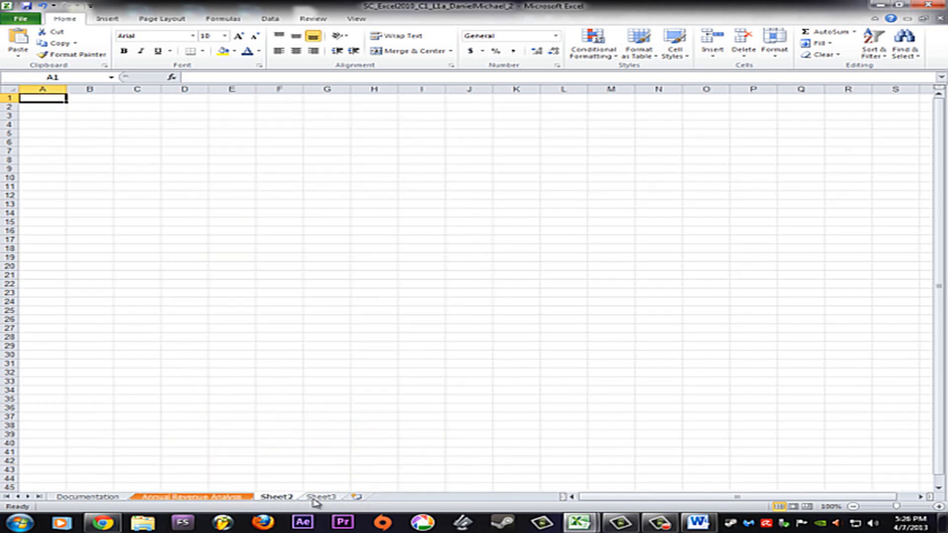
click(205, 496)
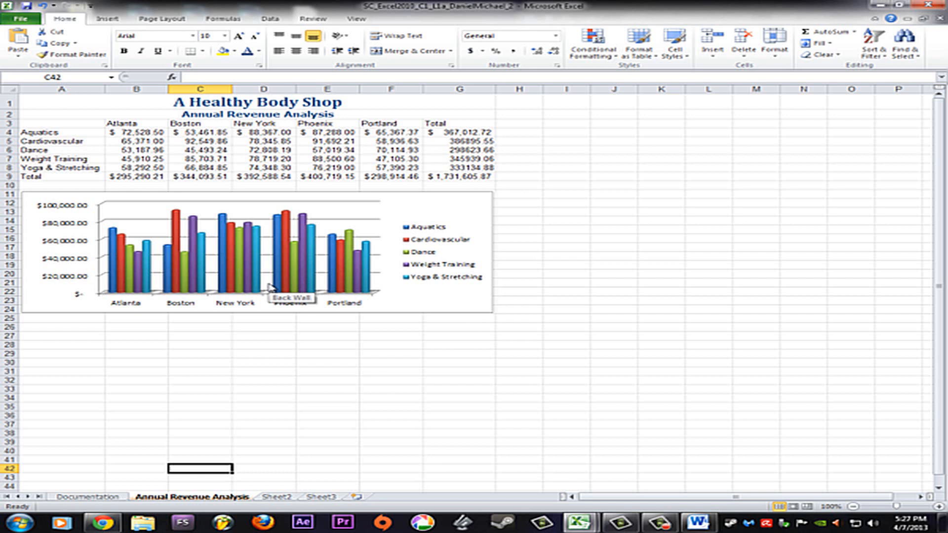
Apply the Comma Style number format to the row totals in G5:G8 on the Annual Revenue Analysis sheet
click(455, 168)
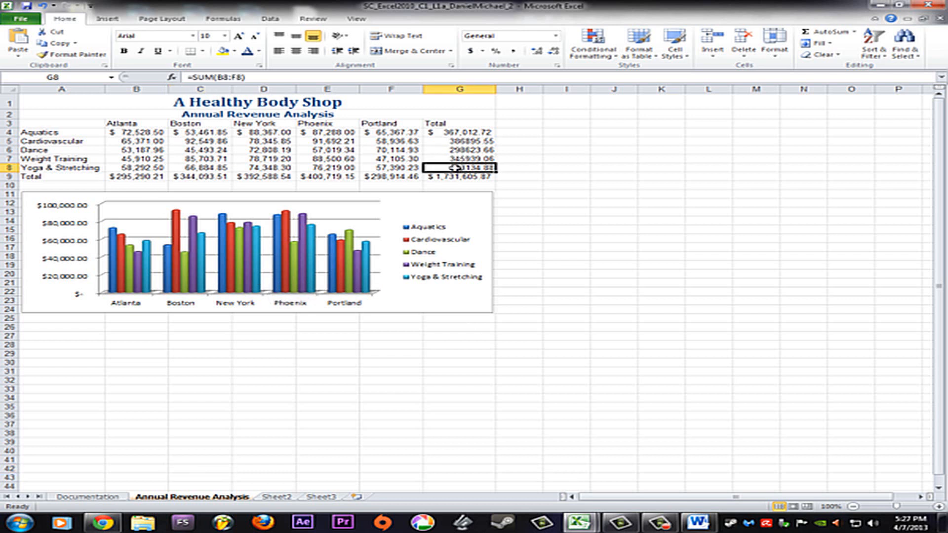
shift+click(460, 142)
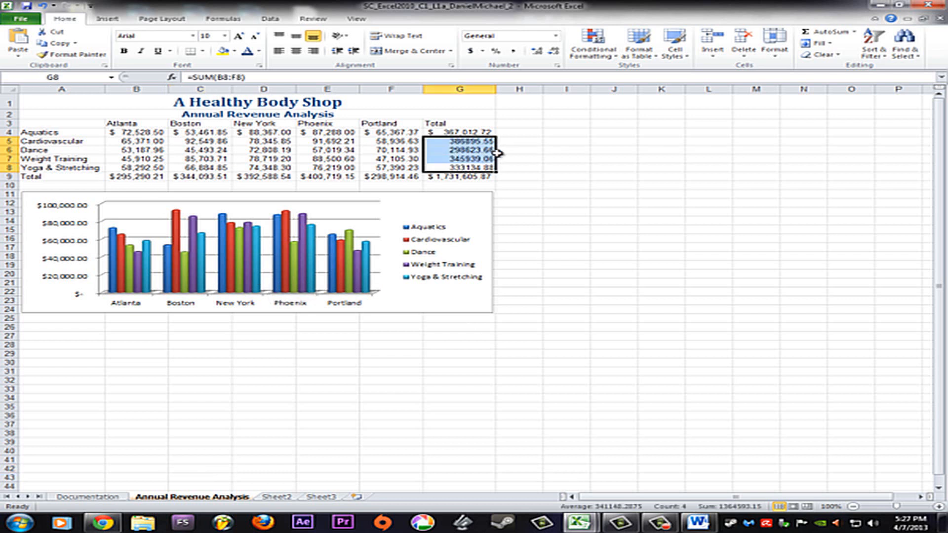
click(516, 52)
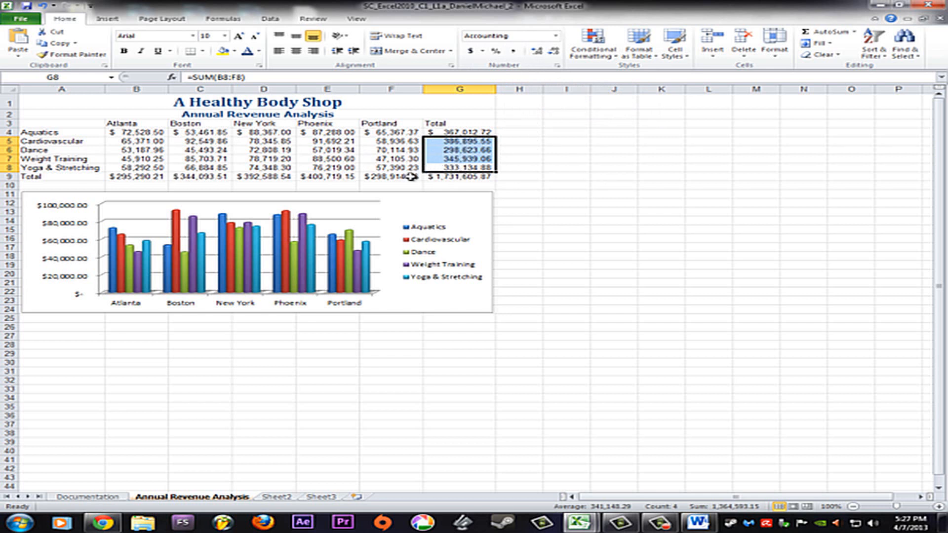
mouse_move(308, 236)
mouse_move(352, 257)
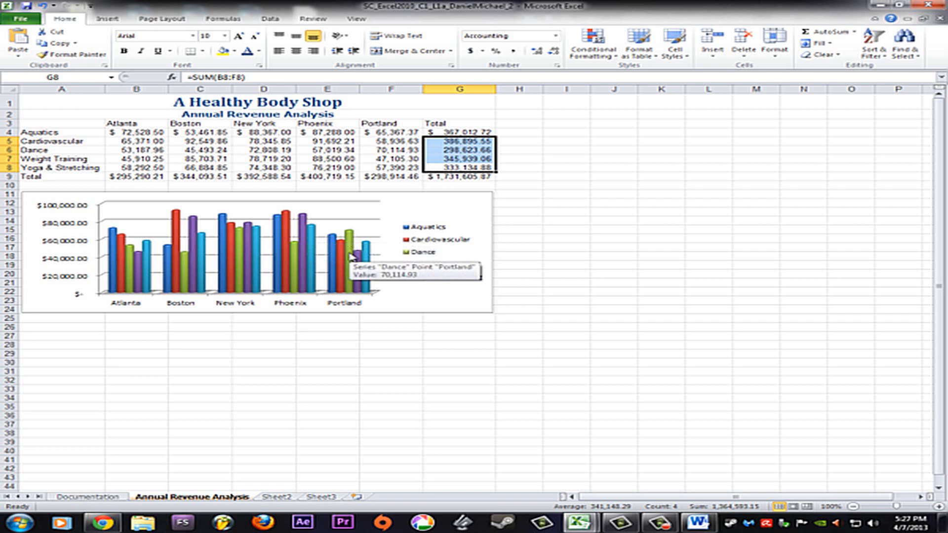